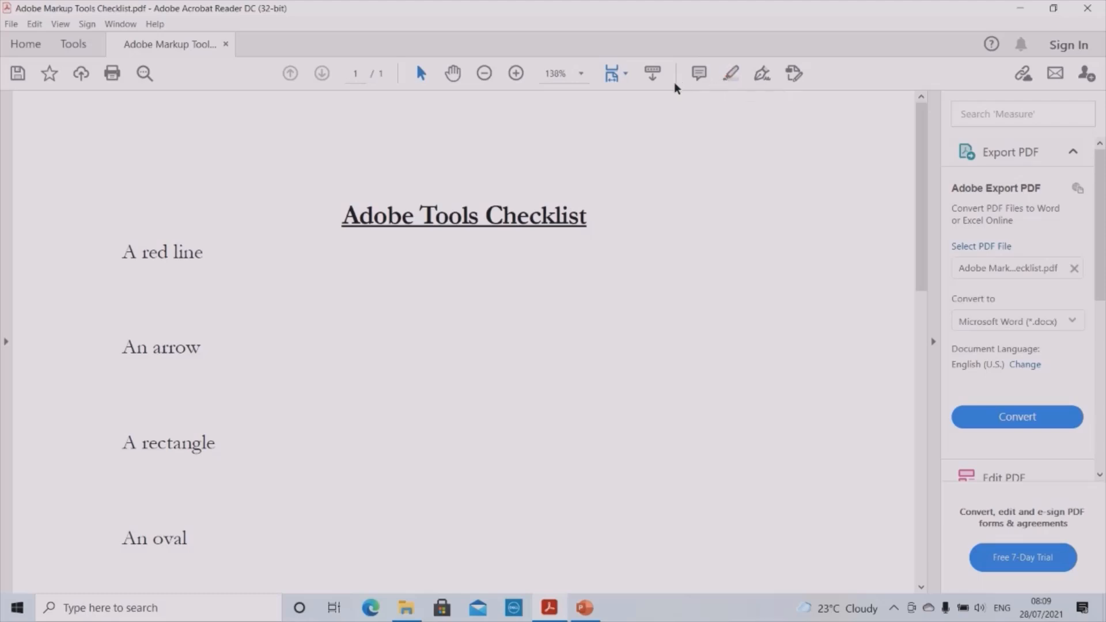
Step: Open the Comment tools and draw a horizontal red line below the "A red line" entry
click(75, 42)
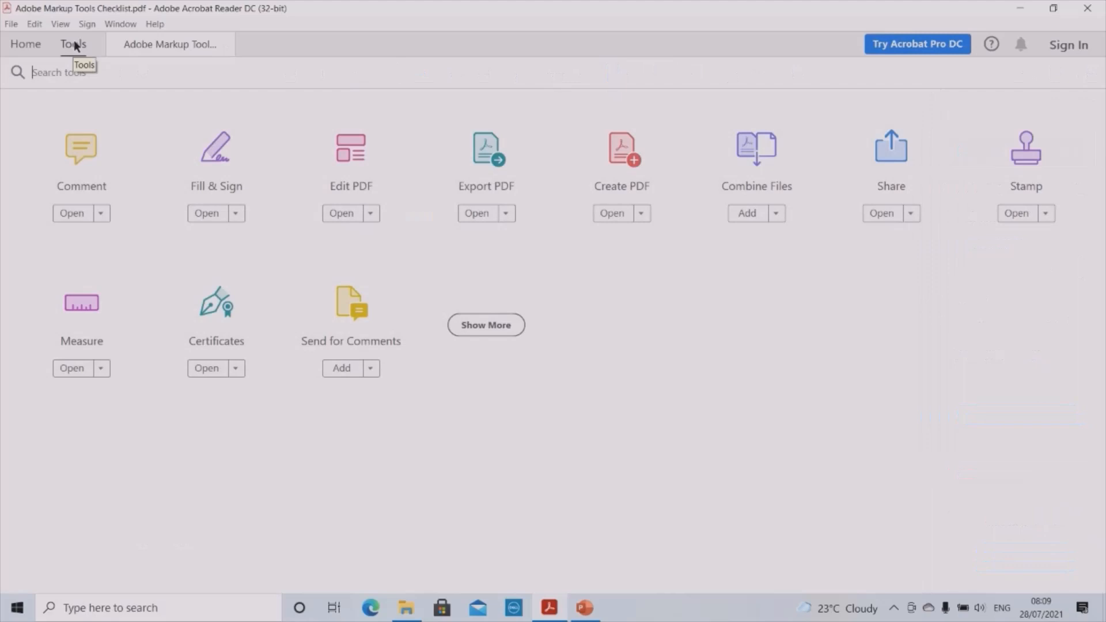
click(80, 161)
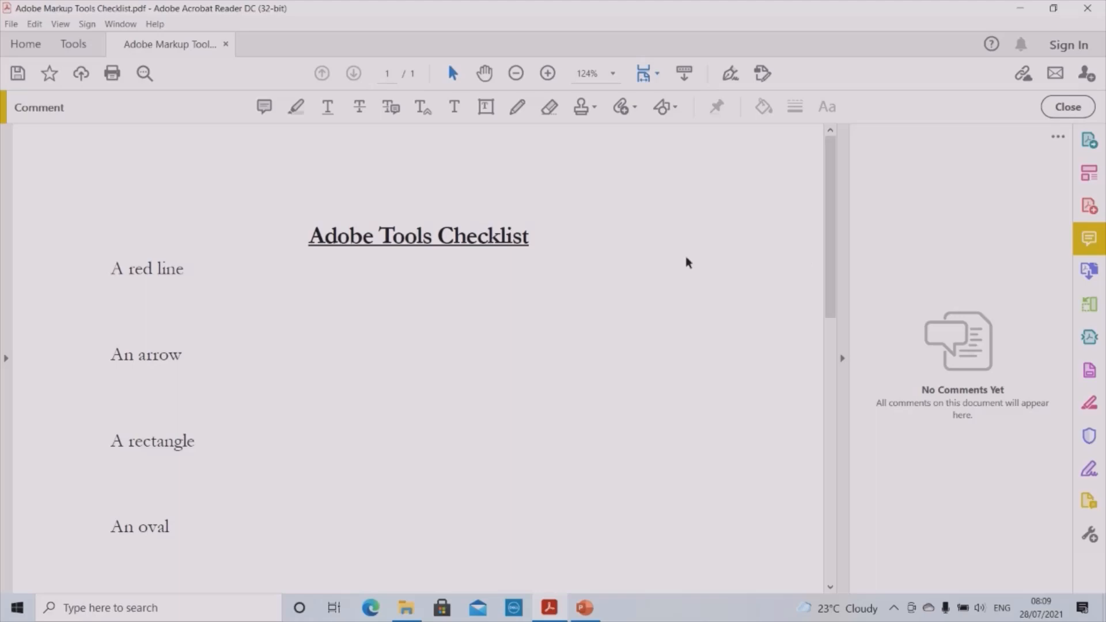
click(677, 108)
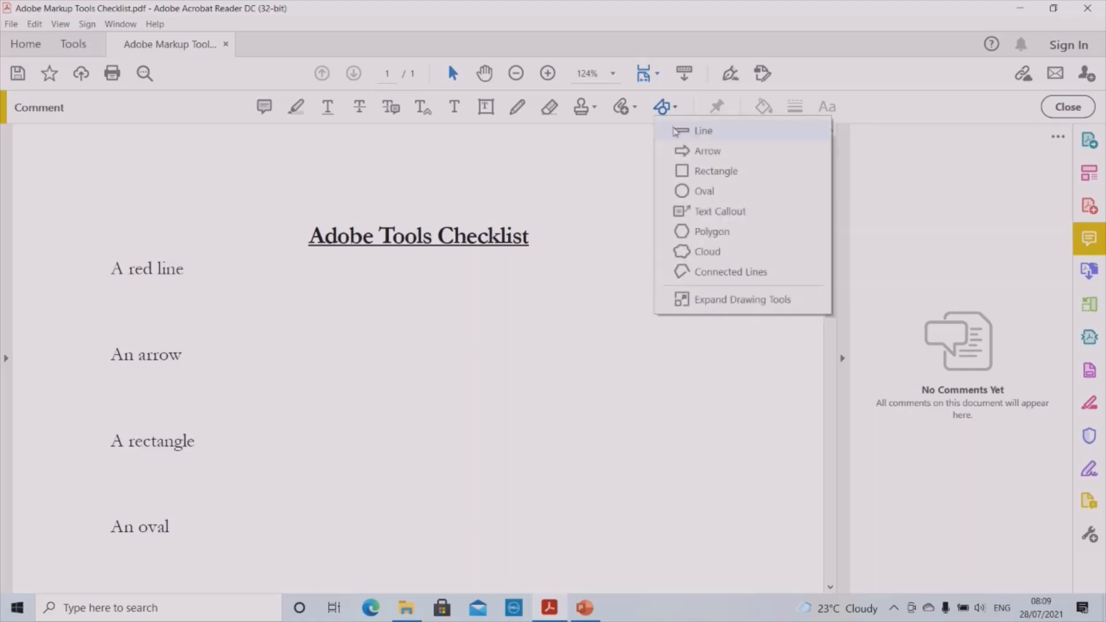
click(679, 129)
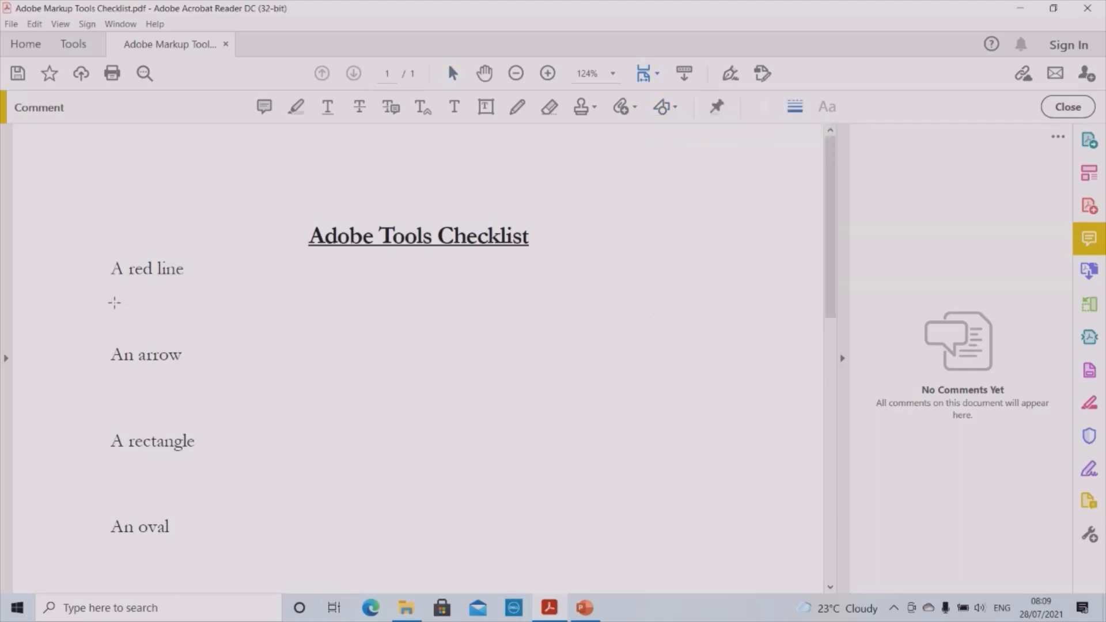
mouse_move(110, 310)
mouse_down()
mouse_move(459, 291)
mouse_move(459, 317)
mouse_move(251, 321)
mouse_move(345, 294)
mouse_move(210, 258)
mouse_move(155, 292)
mouse_move(325, 310)
mouse_move(331, 291)
mouse_move(260, 318)
mouse_move(312, 320)
mouse_move(280, 229)
mouse_move(336, 330)
mouse_move(281, 425)
mouse_move(128, 368)
mouse_move(114, 238)
mouse_move(268, 317)
mouse_move(123, 321)
mouse_move(90, 345)
mouse_move(89, 549)
mouse_move(86, 356)
mouse_move(99, 534)
mouse_move(104, 324)
mouse_move(282, 310)
mouse_up()
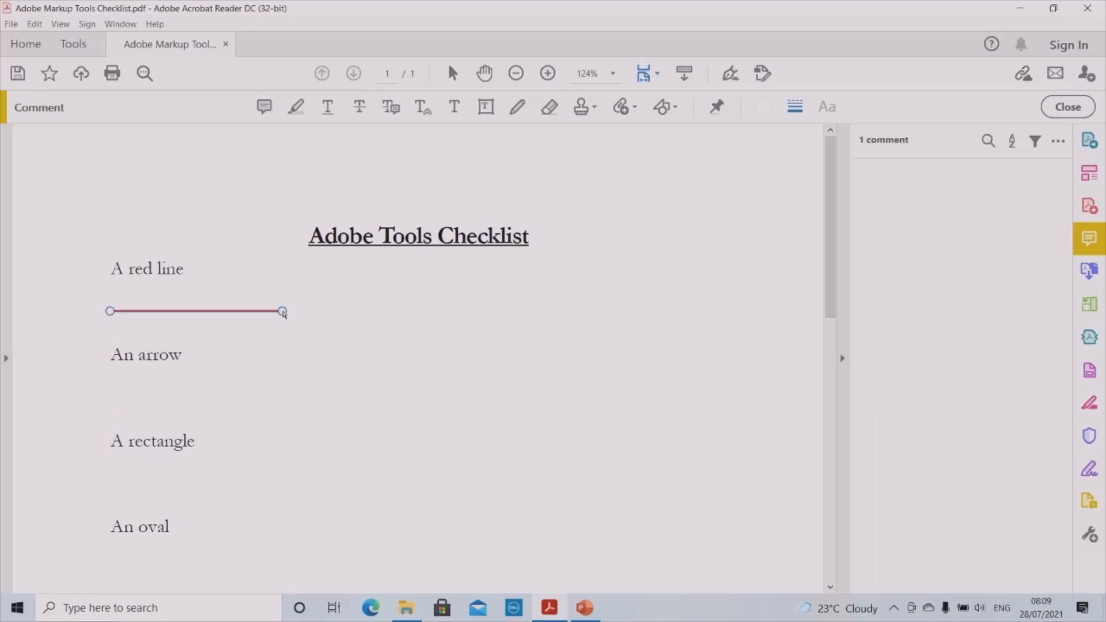
click(367, 328)
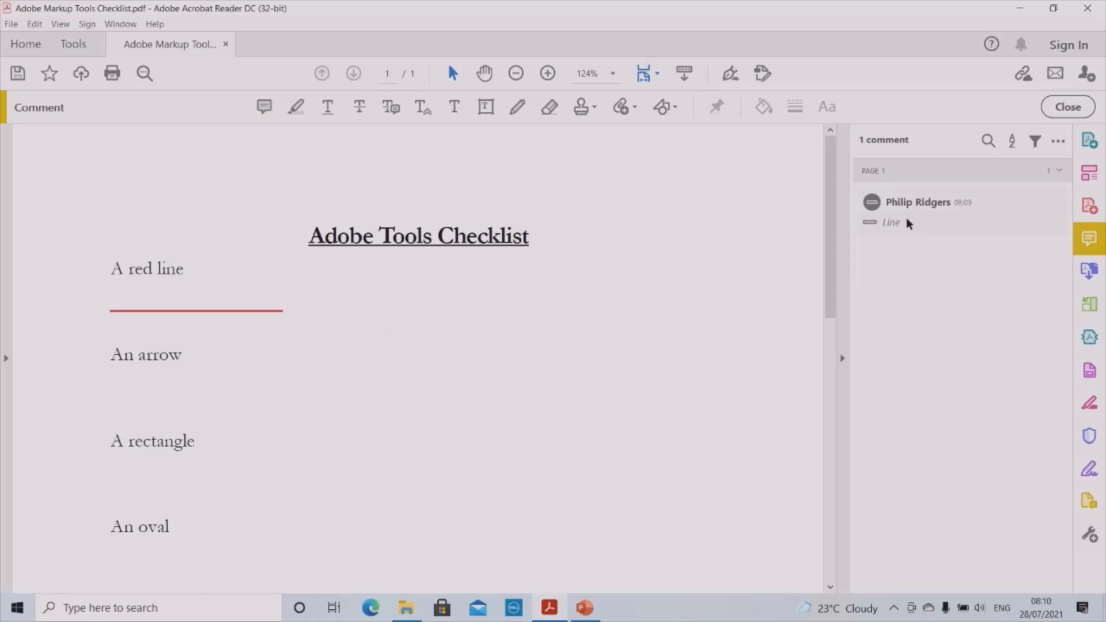
Step: Draw a horizontal red arrow pointing right below the "An arrow" entry
scroll(477, 301, down, 2)
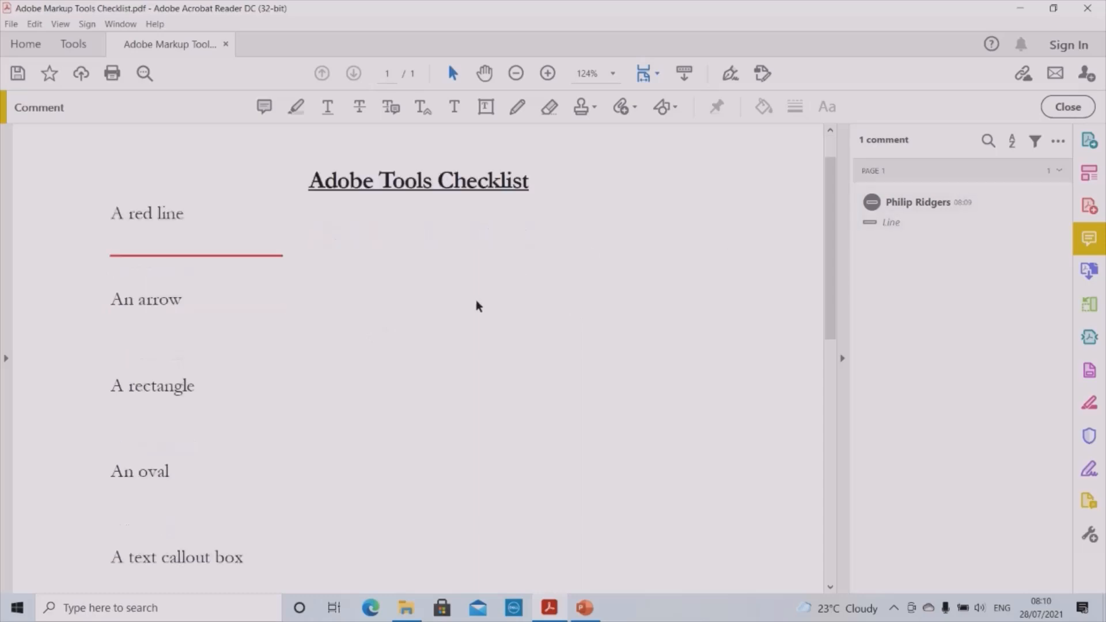
click(676, 109)
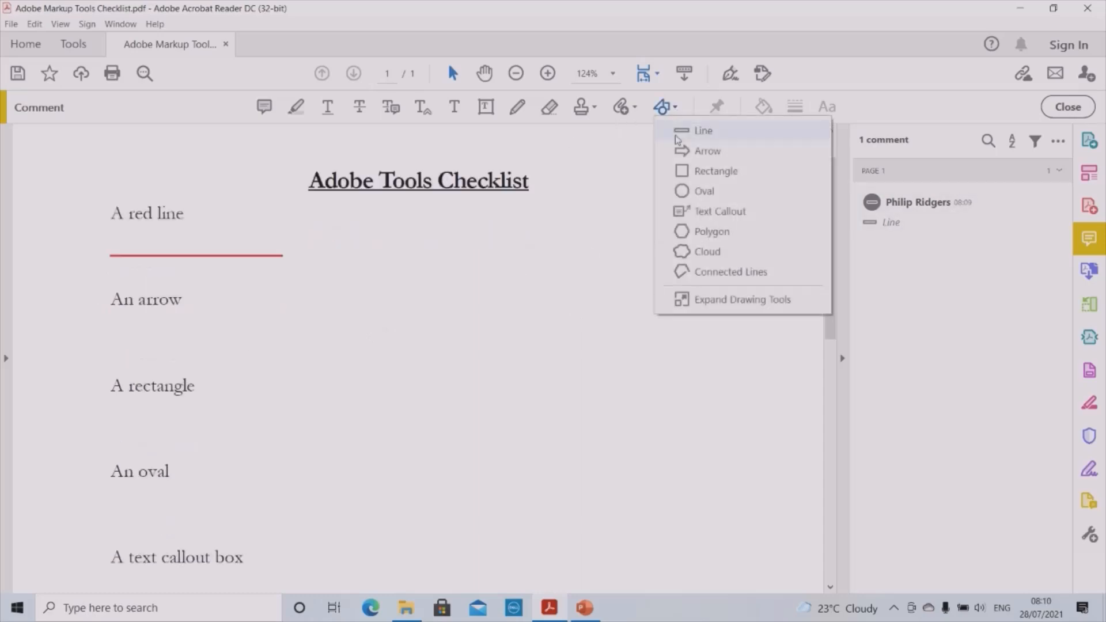
click(683, 151)
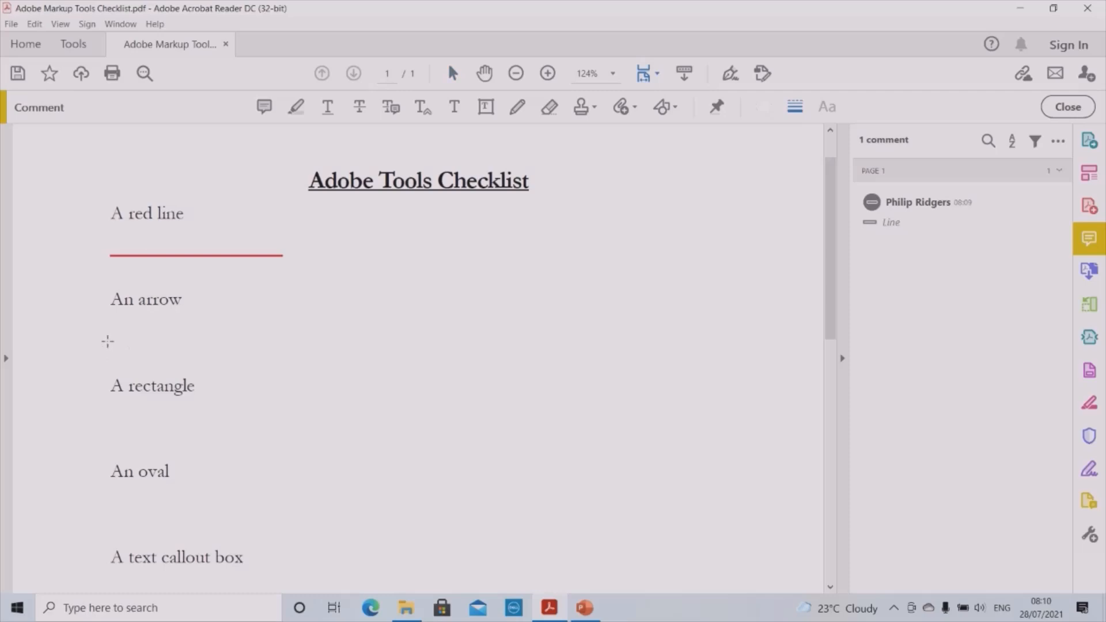
mouse_move(109, 339)
mouse_down()
mouse_move(190, 336)
mouse_move(378, 369)
mouse_move(429, 355)
mouse_move(252, 346)
mouse_move(279, 344)
mouse_up()
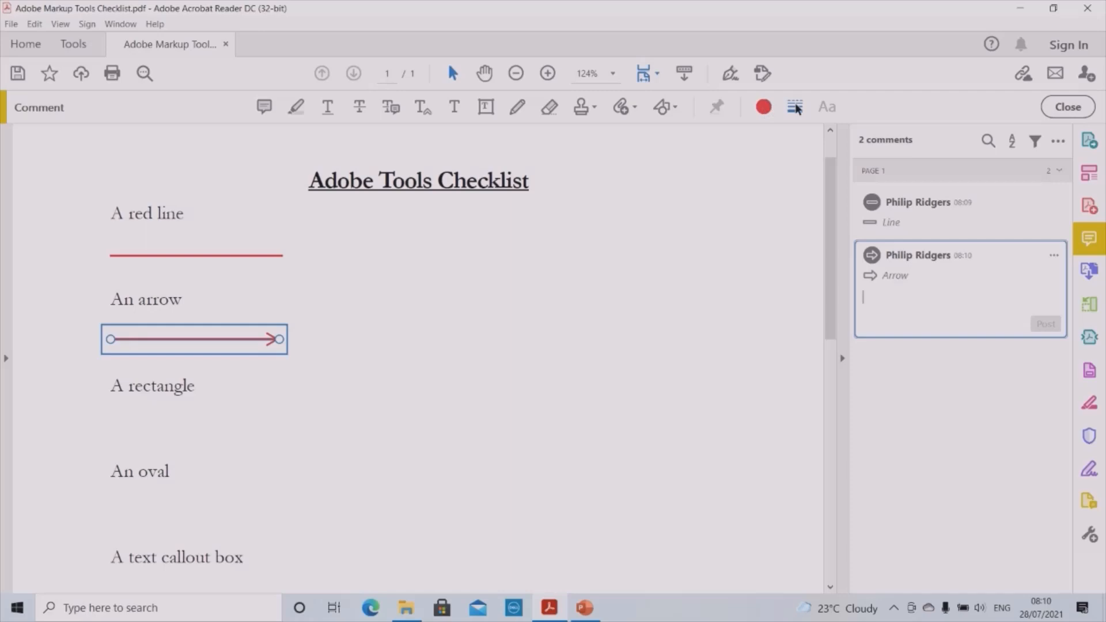
scroll(368, 306, down, 2)
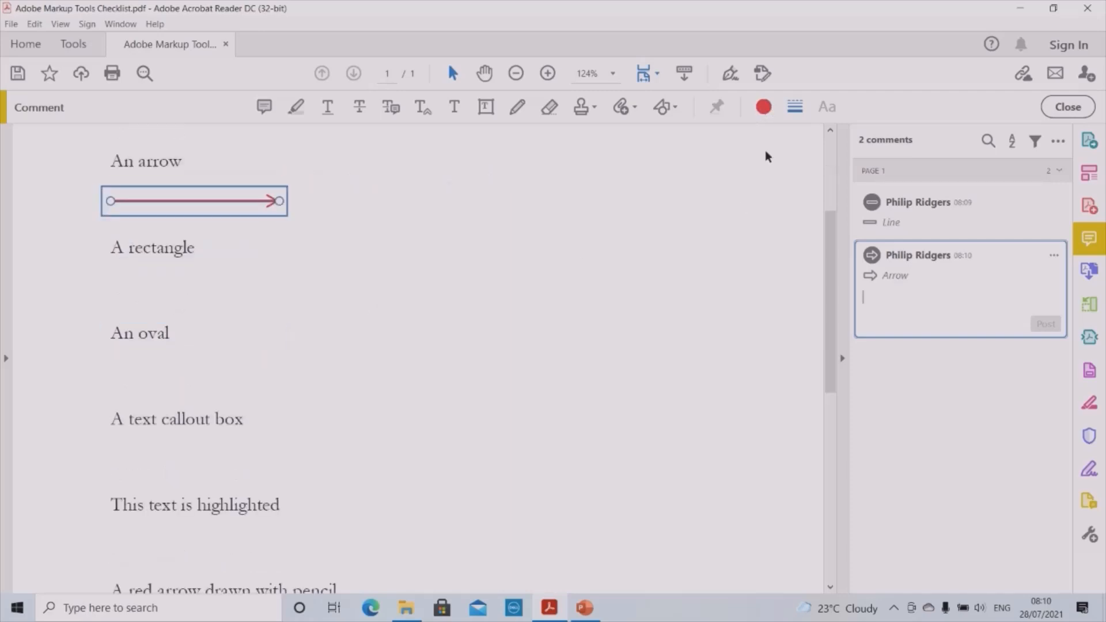
click(533, 168)
Step: Draw a wide red rectangle in the space below the "A rectangle" entry
click(676, 108)
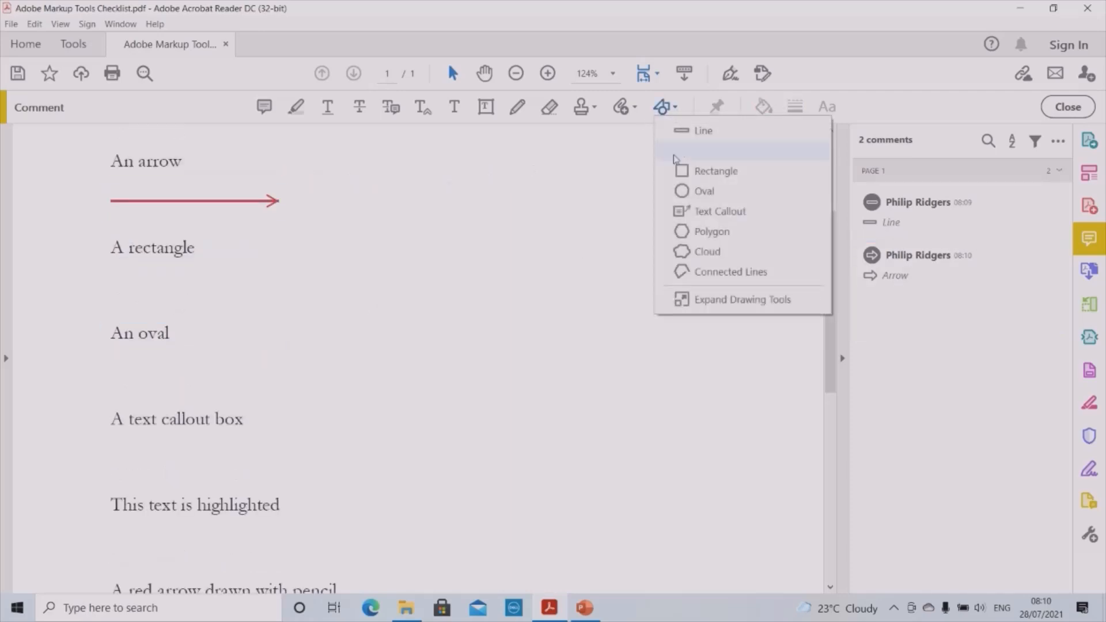
click(712, 171)
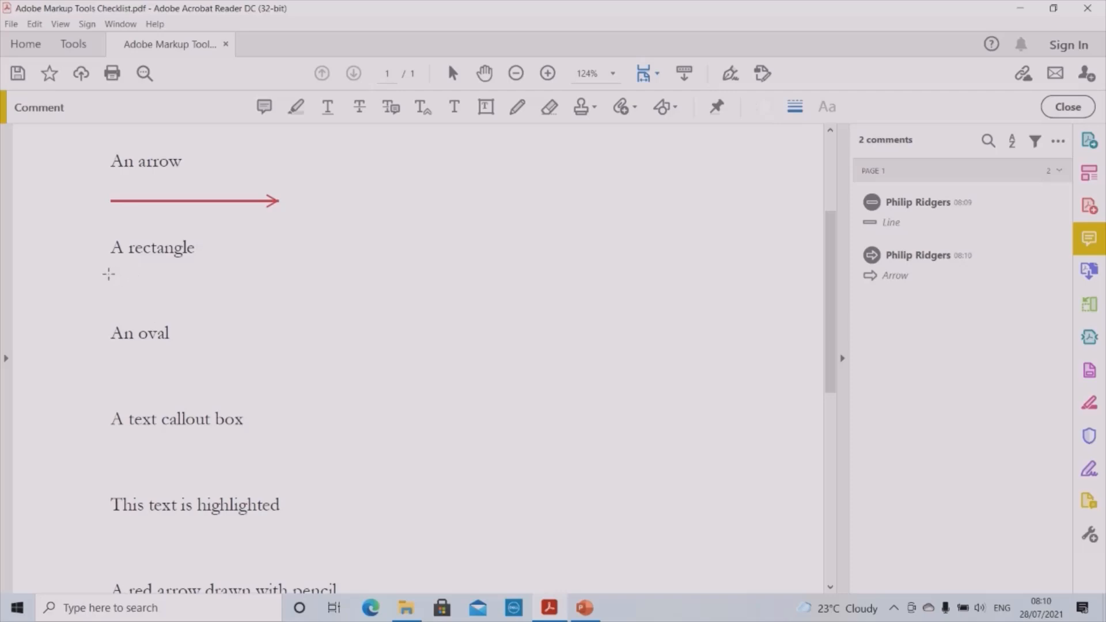
drag(113, 274, 251, 307)
click(284, 304)
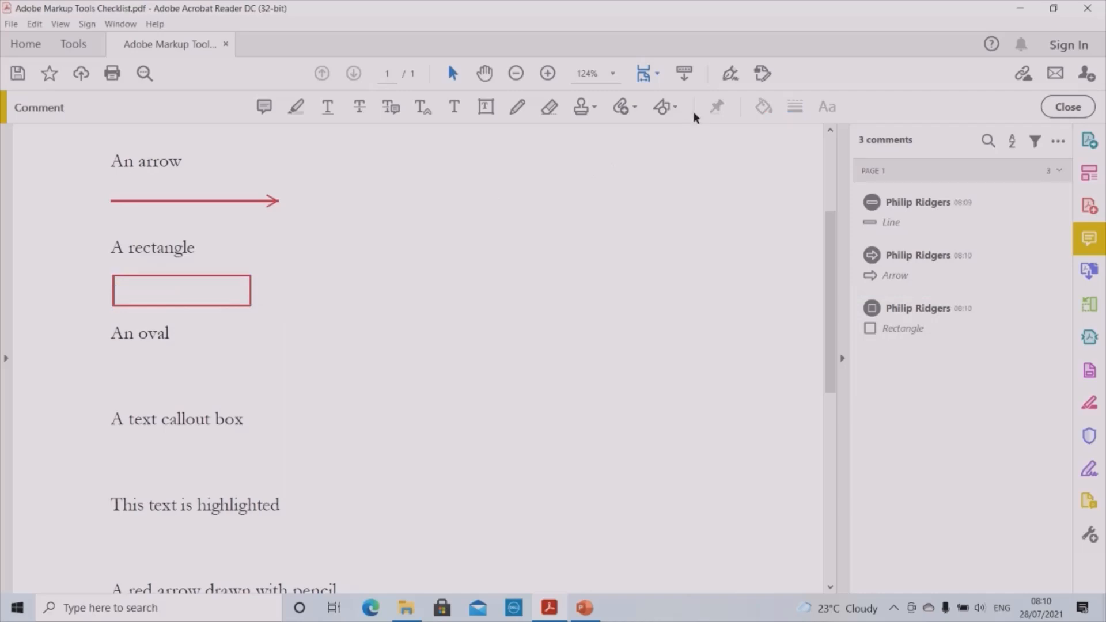
Step: Draw a wide red oval in the space below the "An oval" entry
click(675, 107)
click(703, 188)
drag(114, 362, 255, 401)
click(320, 372)
Step: Add a left-pointing text callout reading "Example" below "A text callout box" and narrow its box to fit the text
scroll(198, 435, down, 2)
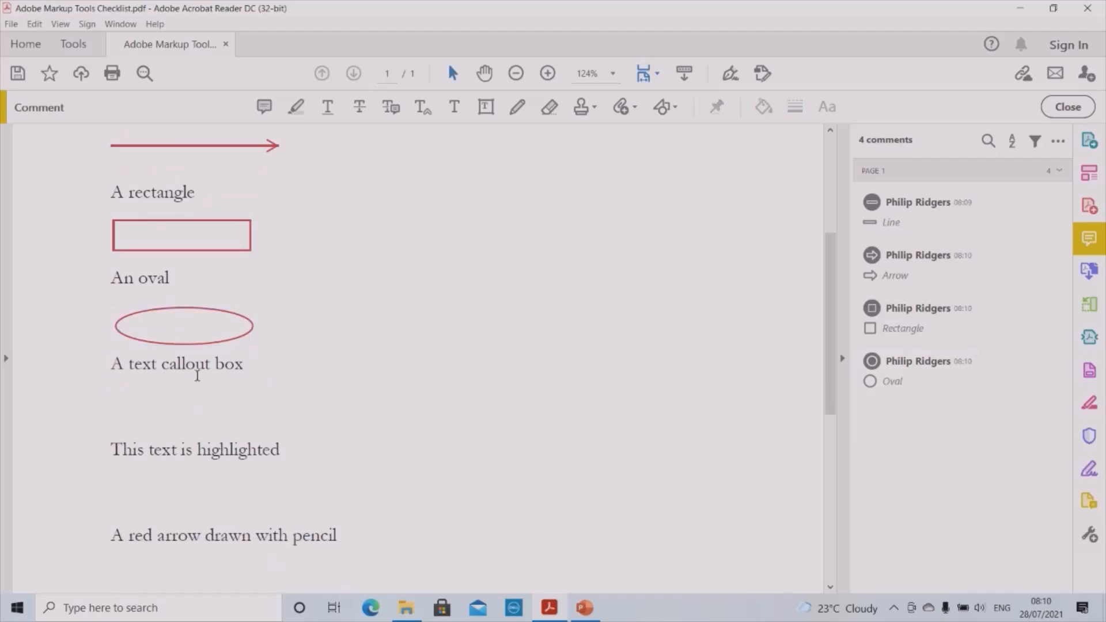
click(675, 108)
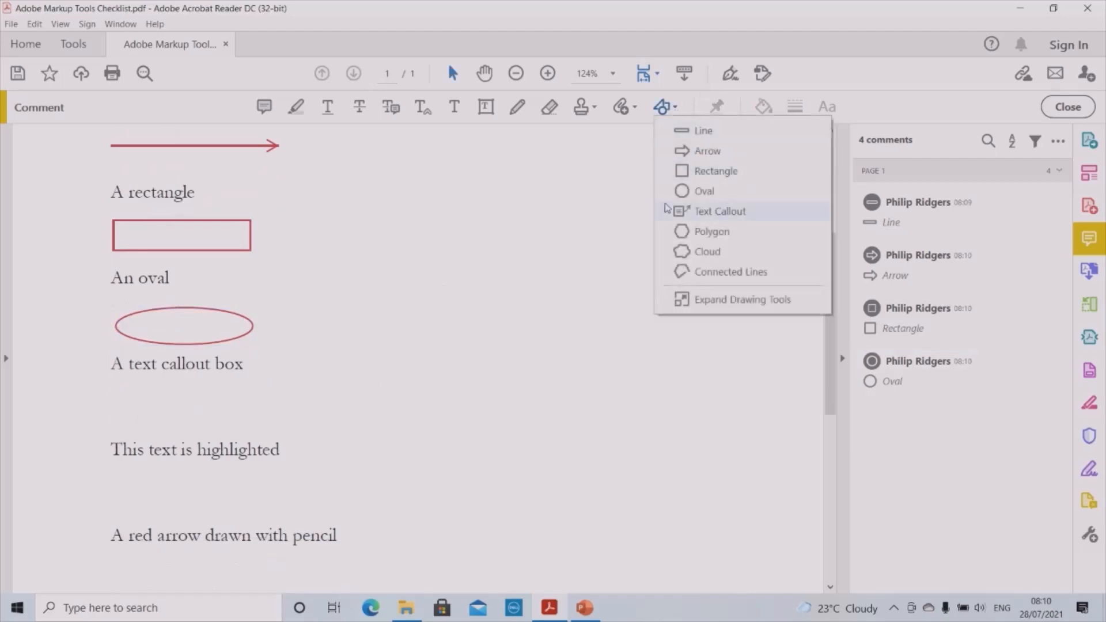
click(685, 212)
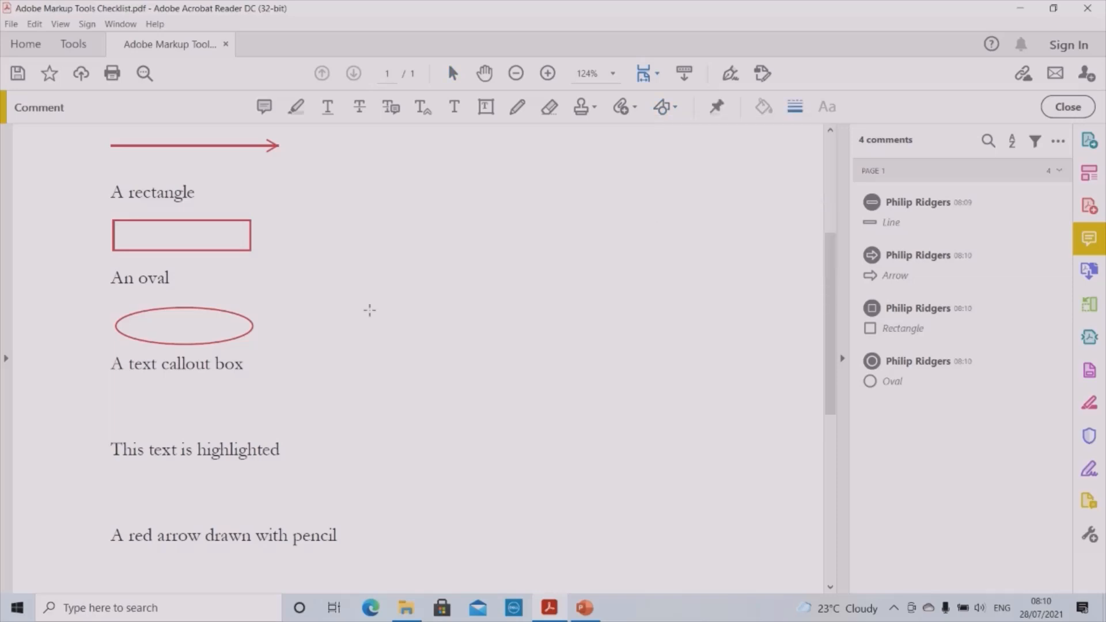
click(118, 407)
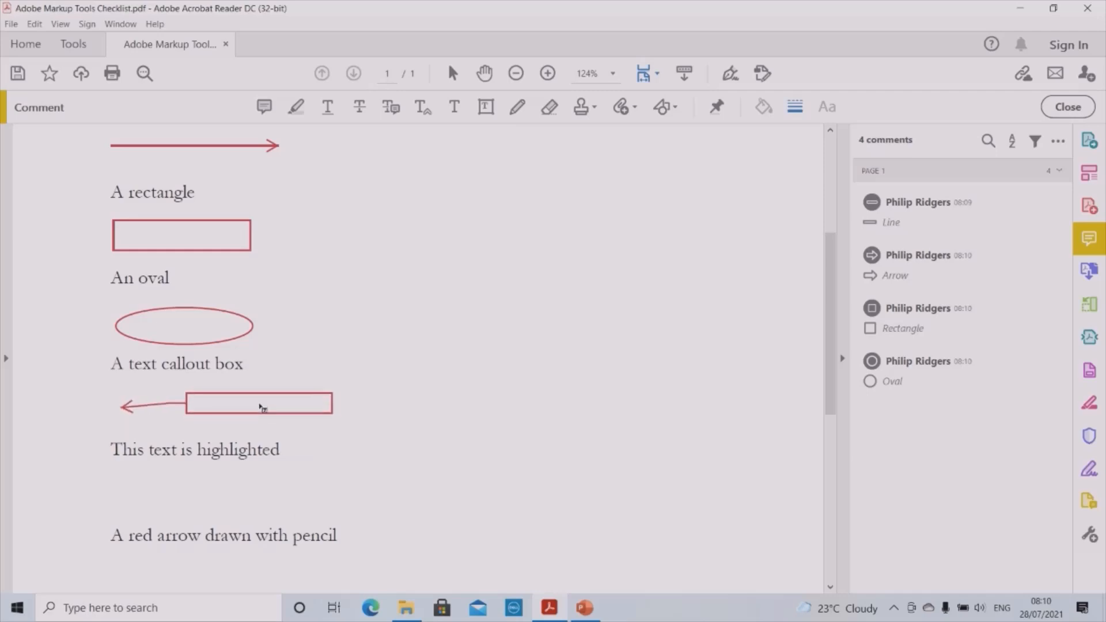
click(261, 410)
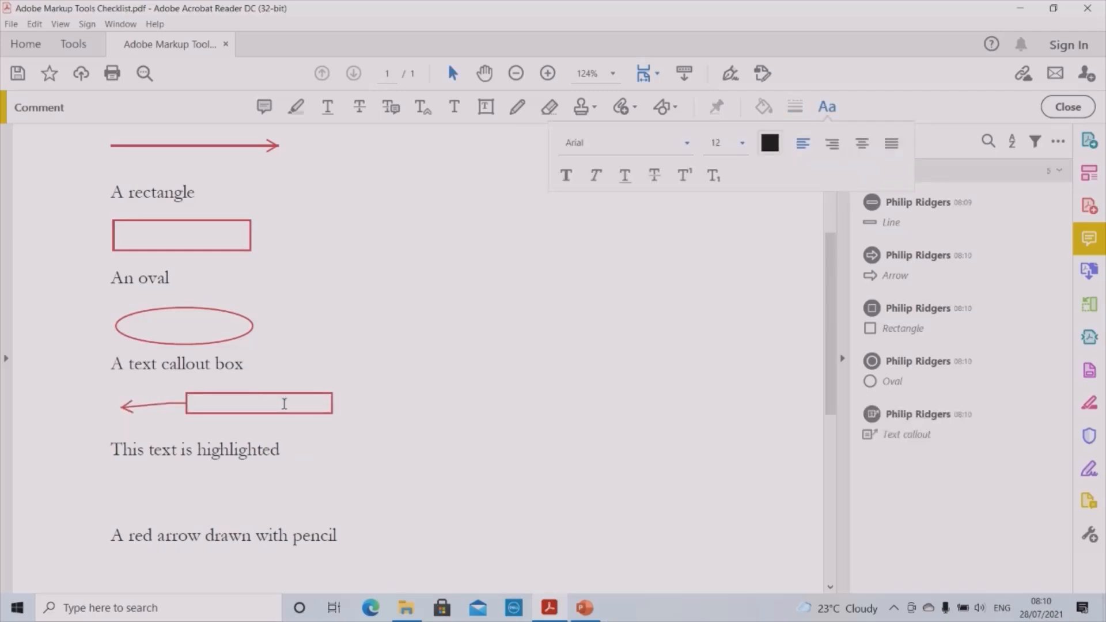
text(Example)
click(369, 406)
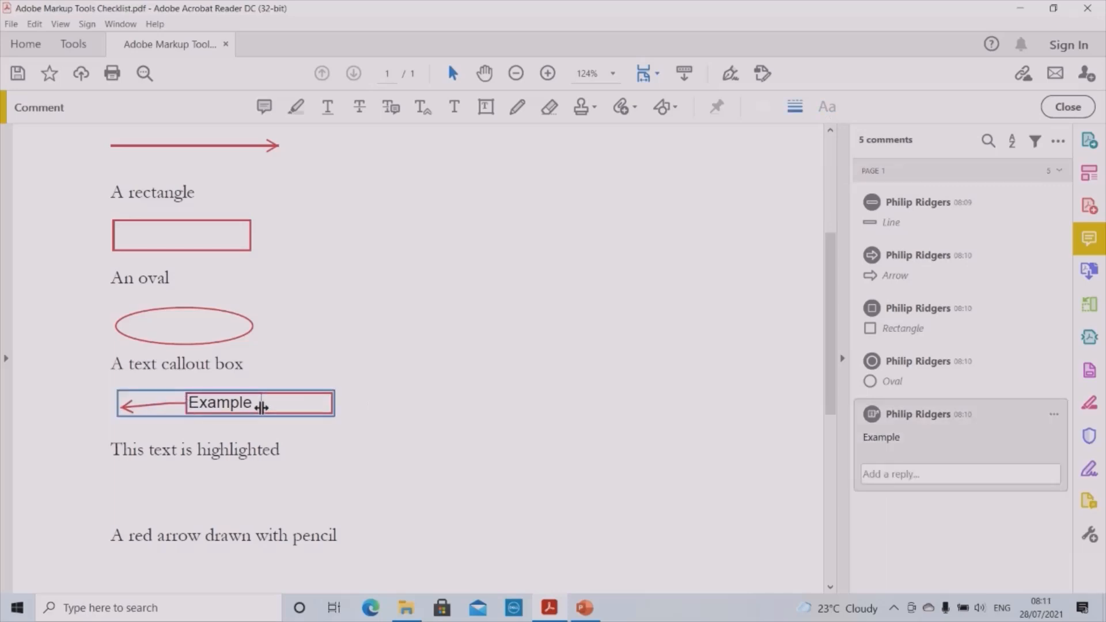
click(355, 385)
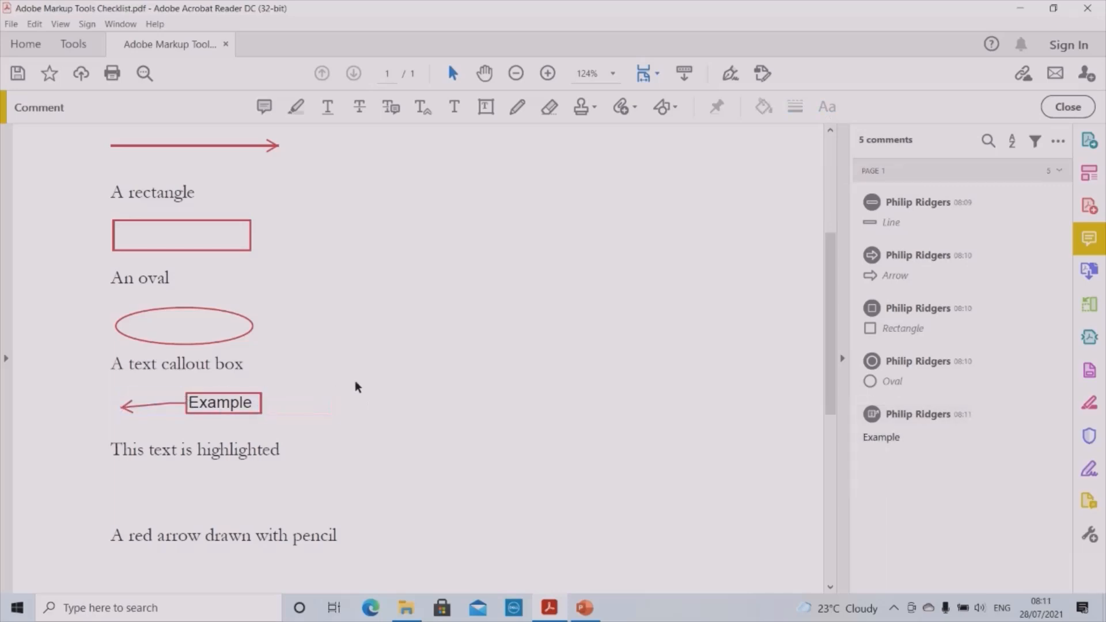
Step: Straighten the "Example" callout's arrow to nearly horizontal and nudge the callout's position below "A text callout box"
click(243, 410)
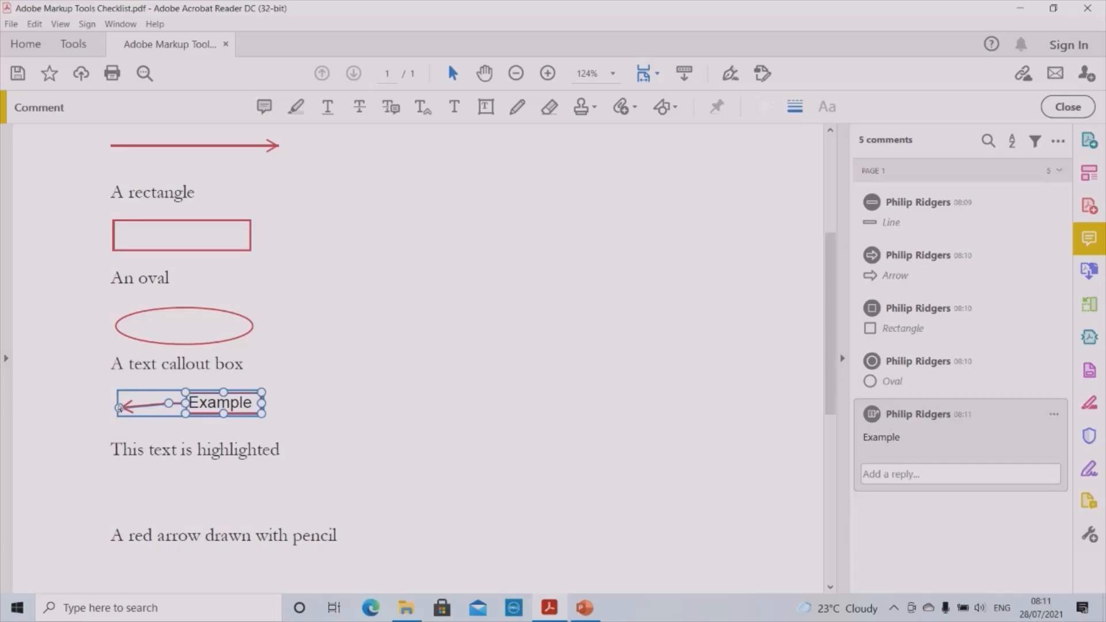
mouse_move(119, 407)
mouse_down()
mouse_move(109, 378)
mouse_move(128, 374)
mouse_move(114, 404)
mouse_up()
mouse_move(210, 391)
mouse_down()
mouse_move(434, 316)
mouse_move(251, 425)
mouse_move(205, 375)
mouse_move(213, 391)
mouse_up()
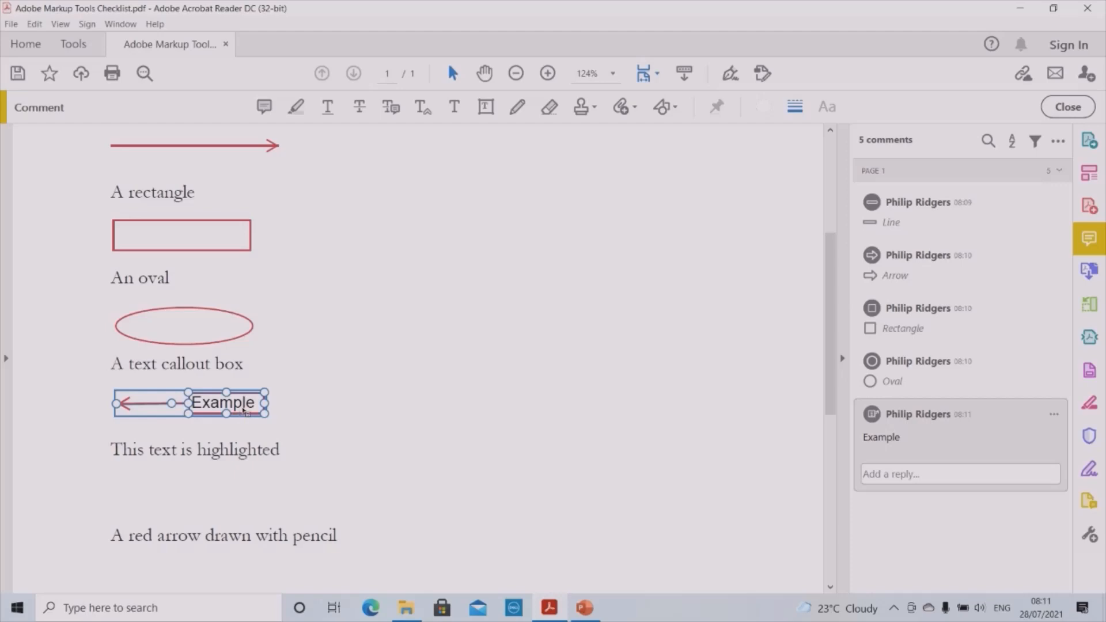
mouse_move(245, 411)
mouse_down()
mouse_move(266, 308)
mouse_move(292, 301)
mouse_move(167, 376)
mouse_move(232, 411)
mouse_up()
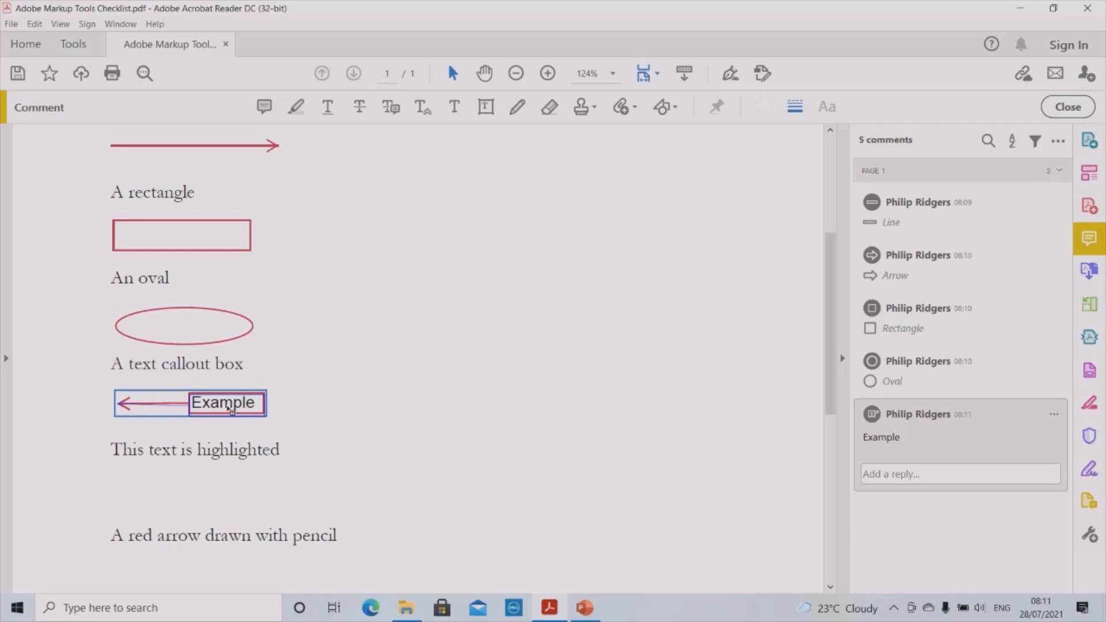
click(317, 404)
Step: Highlight the line "This text is highlighted" in red
drag(109, 448, 225, 447)
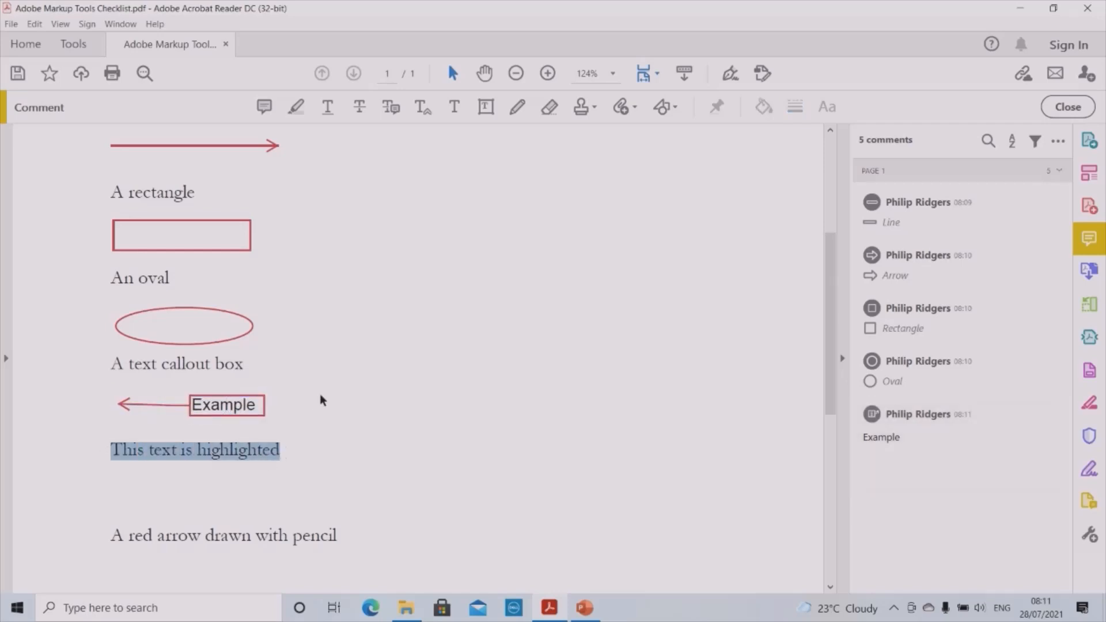
click(296, 110)
scroll(351, 345, down, 3)
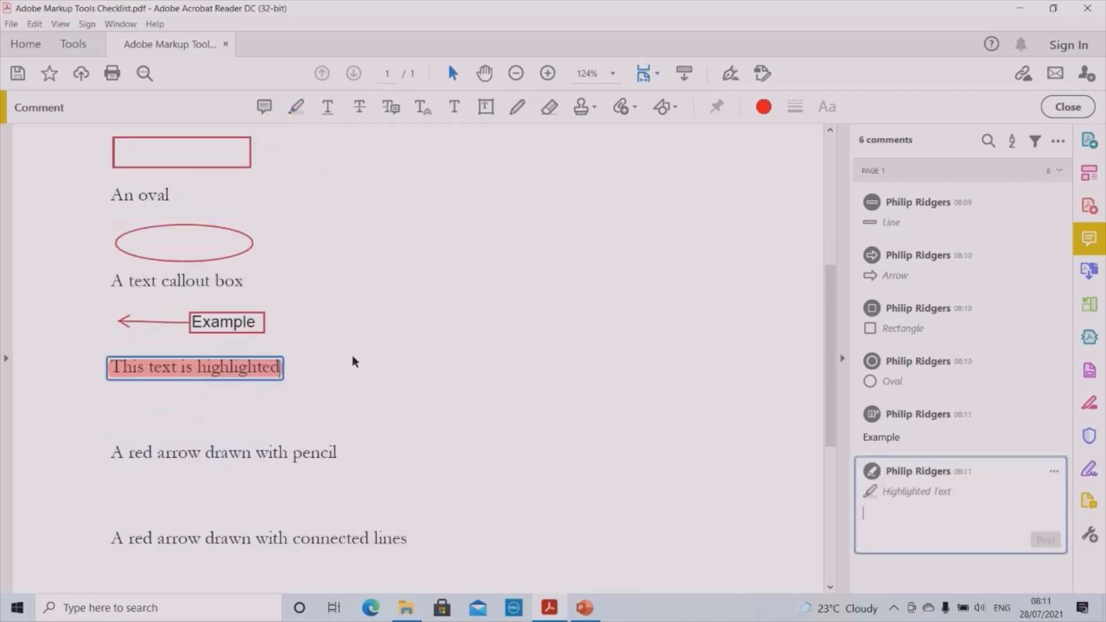
click(349, 356)
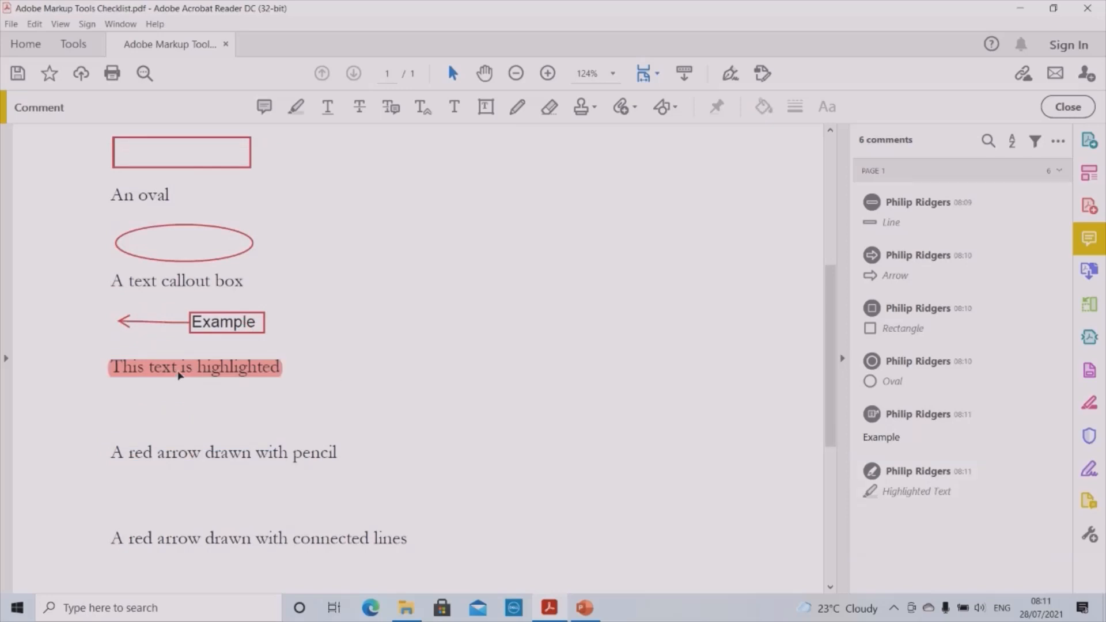
Step: Attach the comment "Example" to the highlighted line, post it, and preview its pop-up note
click(206, 373)
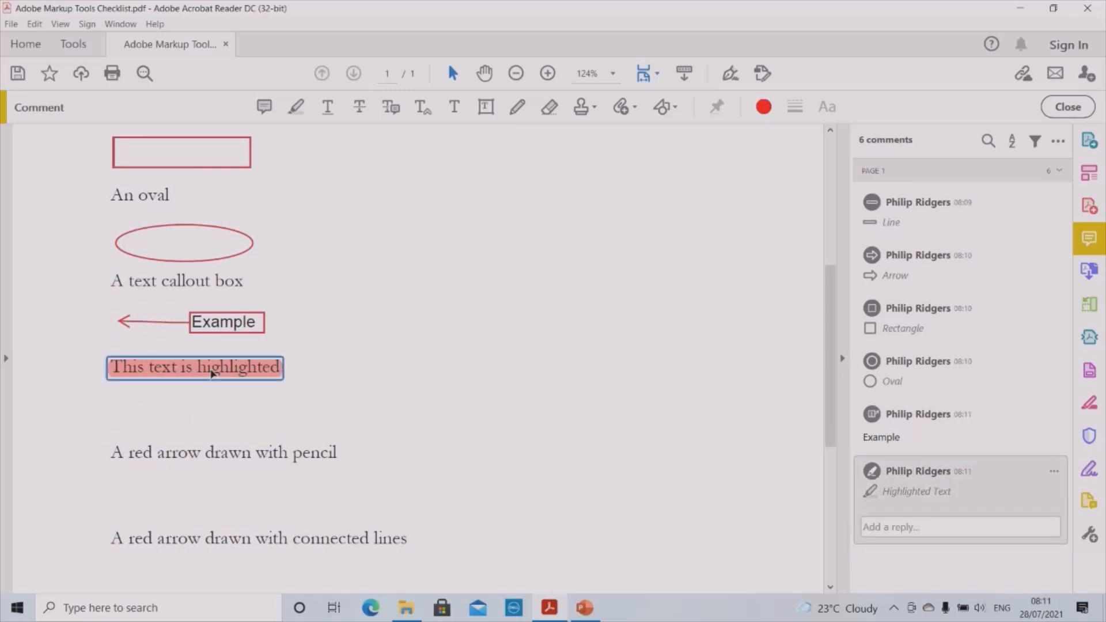
double_click(202, 373)
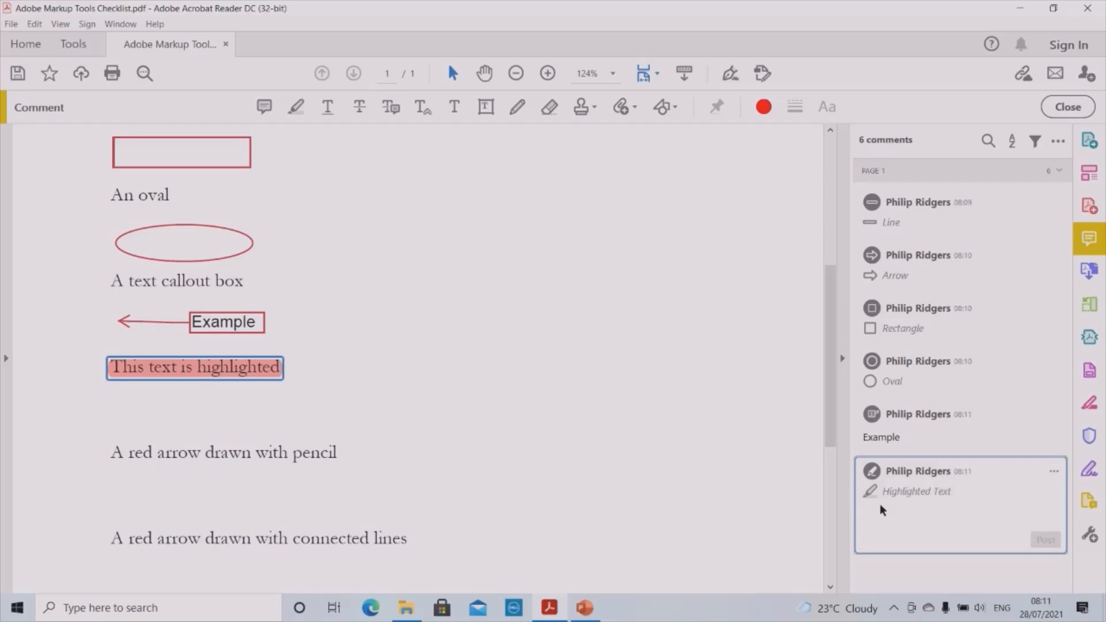
text(Example)
click(1045, 540)
mouse_move(212, 380)
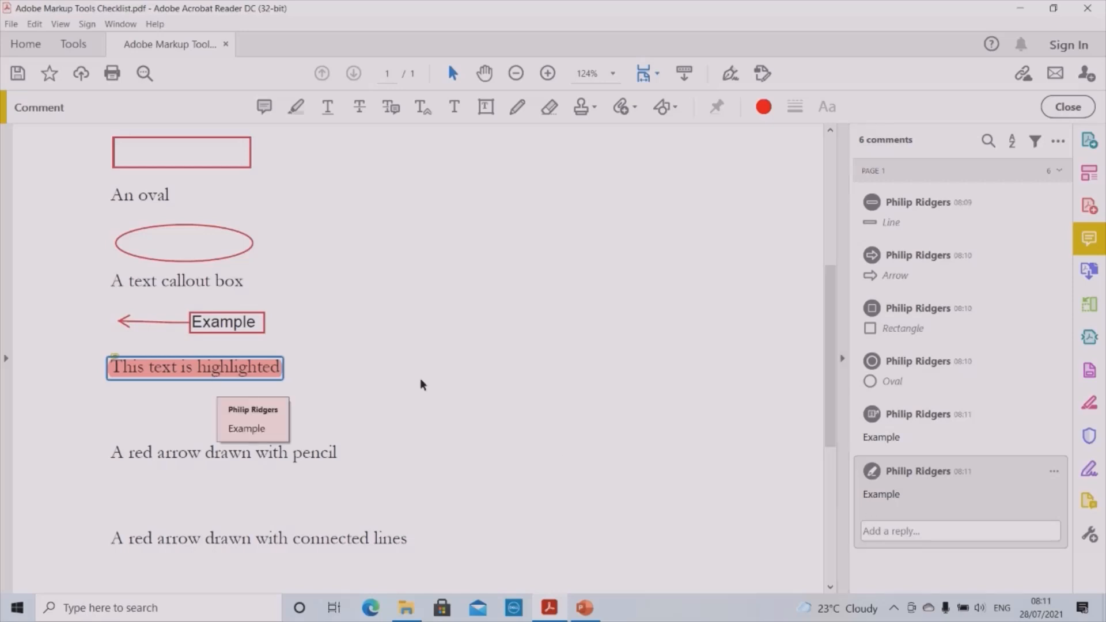
scroll(320, 348, down, 3)
click(473, 299)
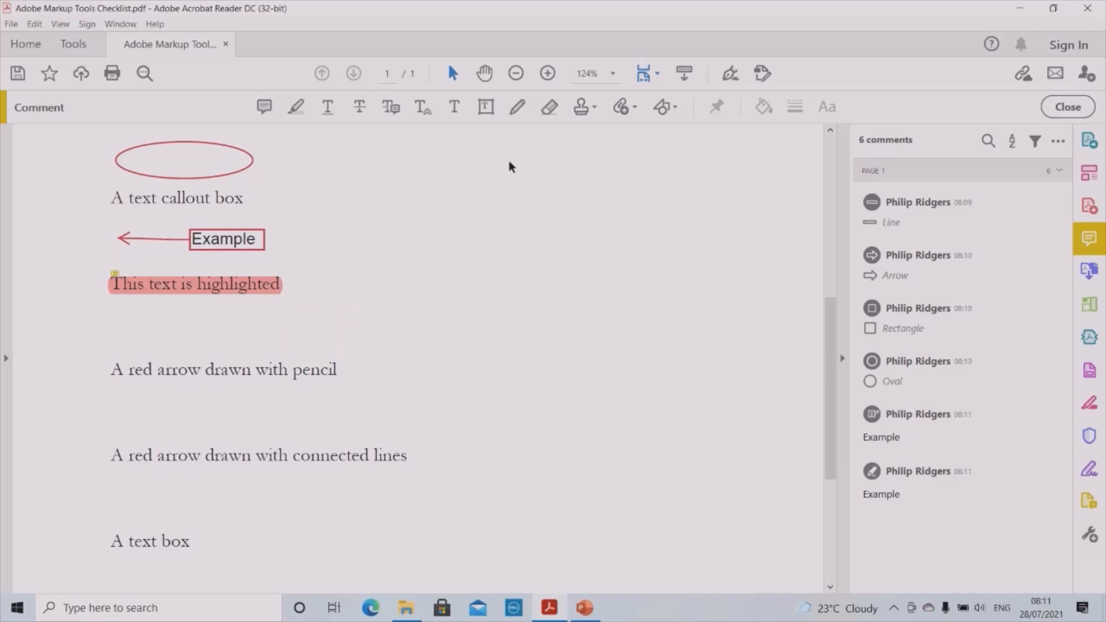
Step: Draw a freehand red arrow pointing right with the Pencil tool below "A red arrow drawn with pencil"
click(514, 109)
mouse_move(113, 410)
mouse_down()
mouse_move(409, 409)
mouse_move(392, 385)
mouse_move(410, 411)
mouse_move(379, 428)
mouse_up()
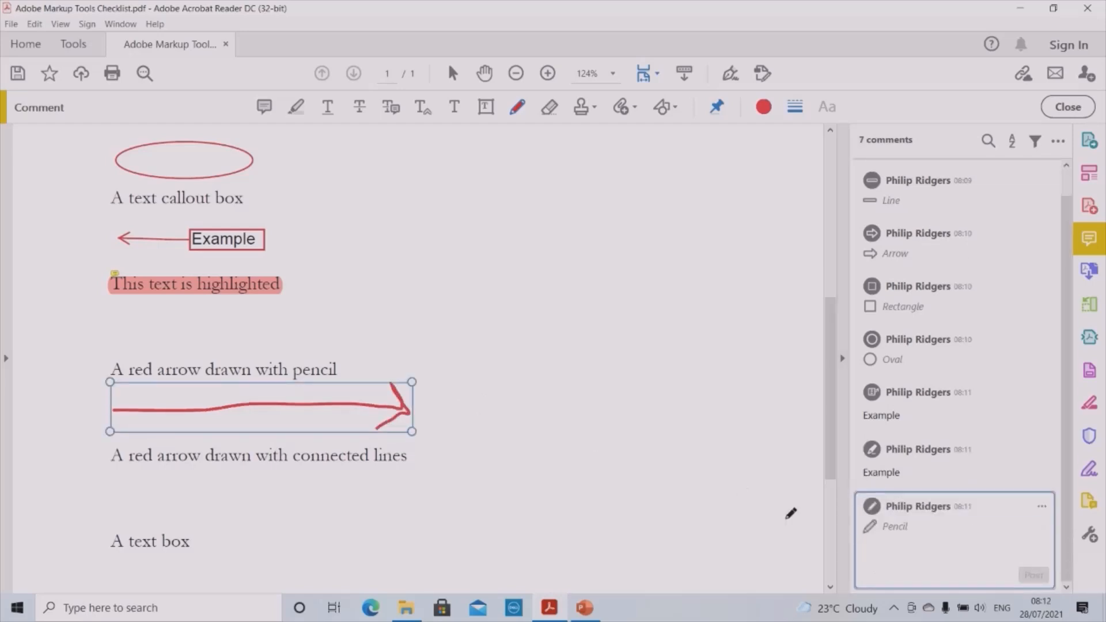
key(Escape)
key(Escape)
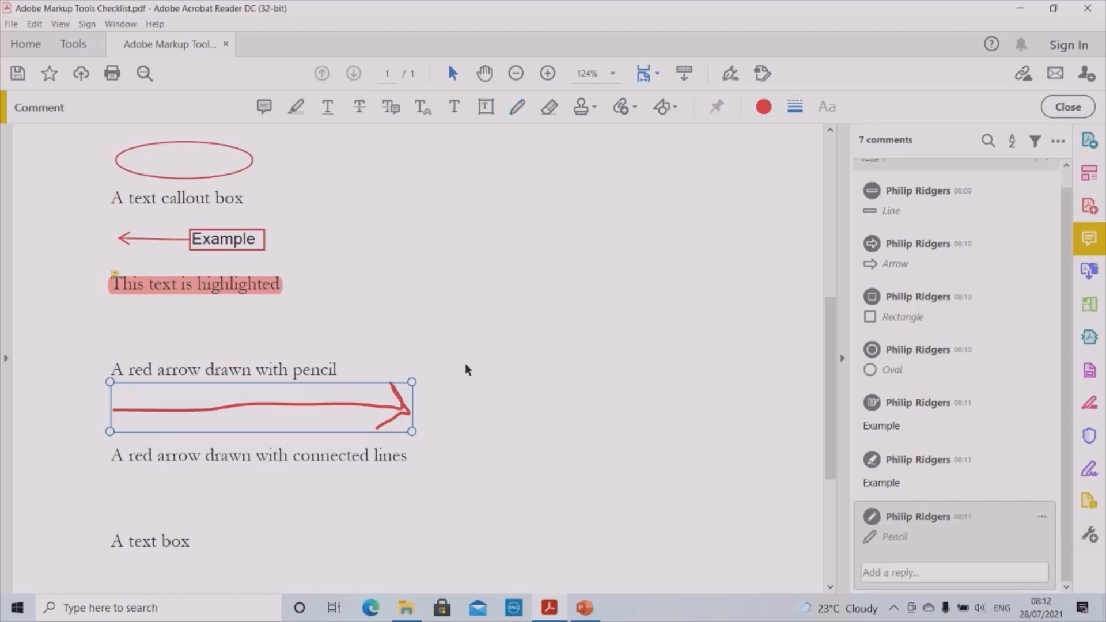
scroll(464, 363, down, 3)
click(168, 355)
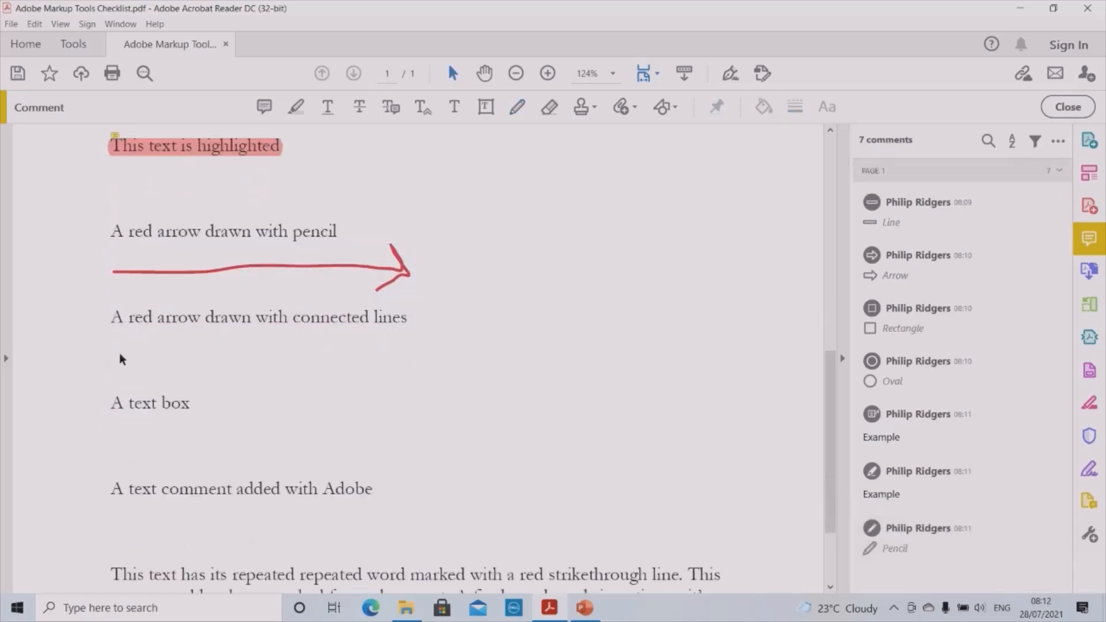
Step: Draw a red stepped arrow with the Connected Lines tool below "A red arrow drawn with connected lines", finishing on a horizontal segment pointing right
click(676, 111)
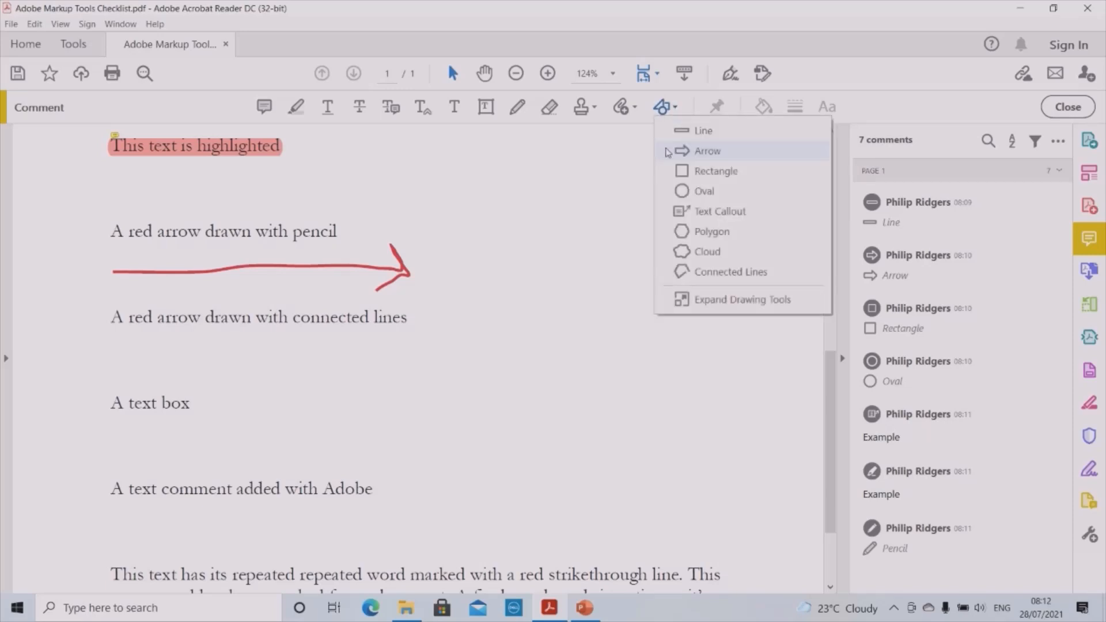
click(699, 272)
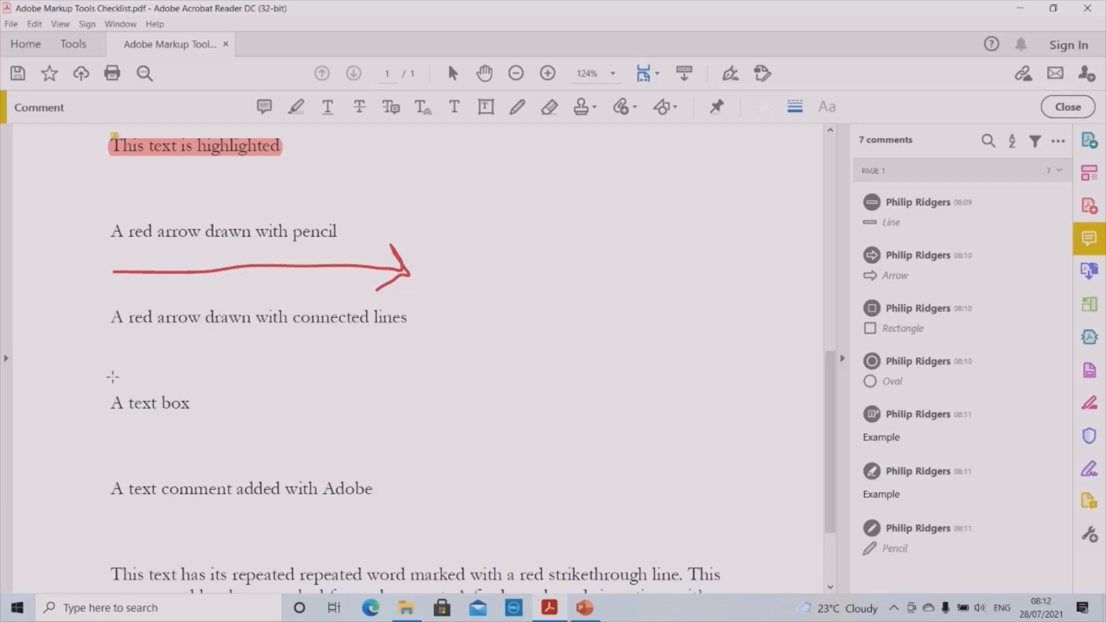
click(116, 377)
click(205, 377)
click(206, 345)
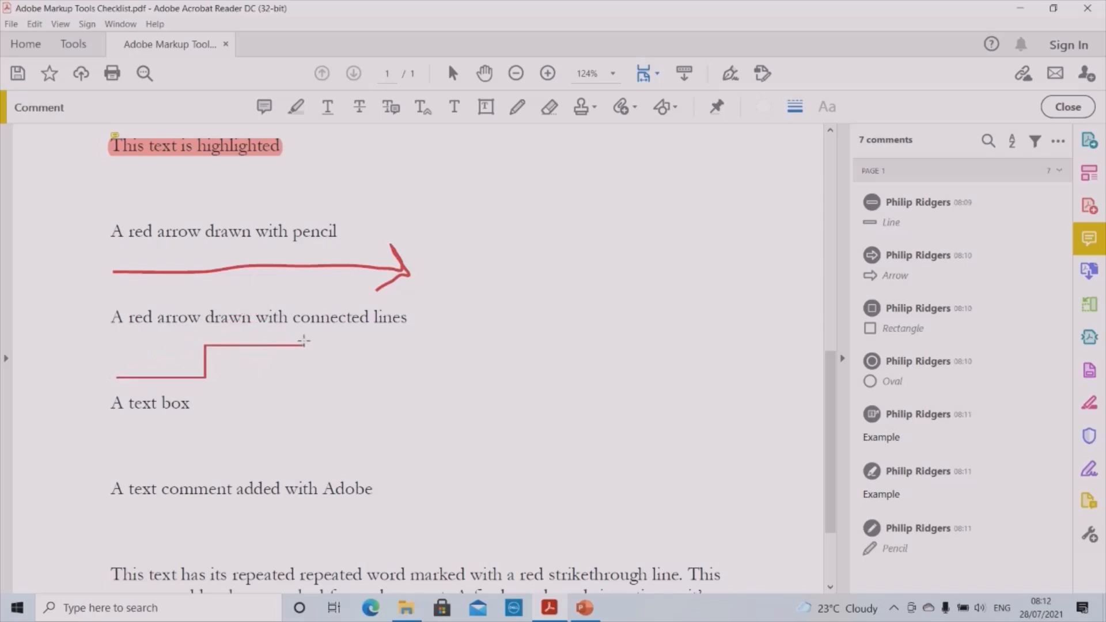
click(304, 372)
double_click(411, 372)
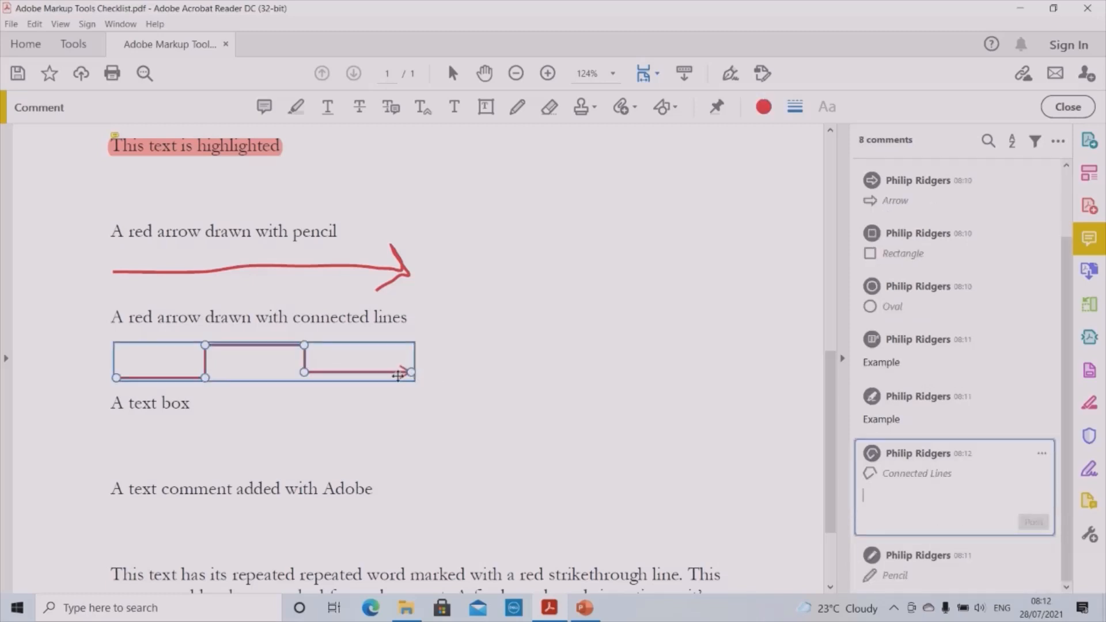
Step: Set the connected line's end style to None in its properties
right_click(377, 373)
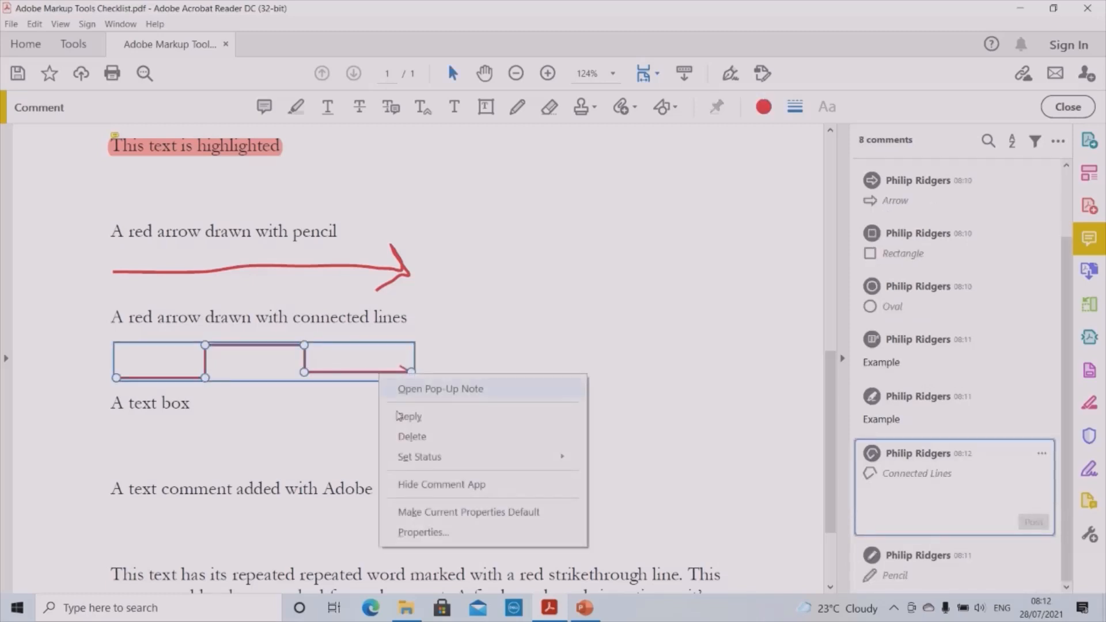
click(442, 533)
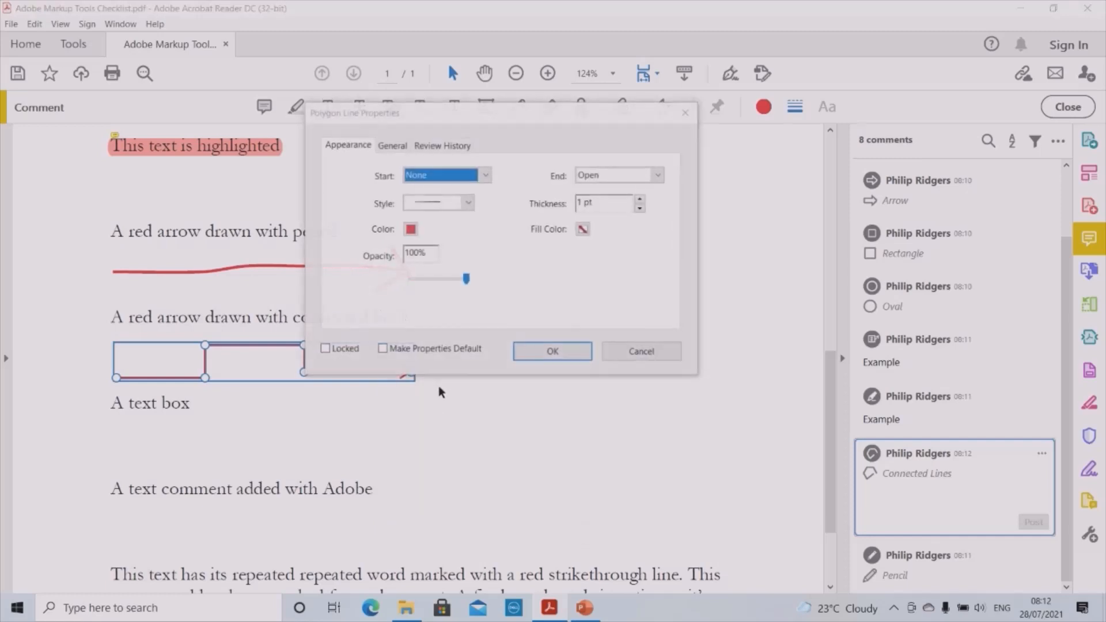
click(659, 176)
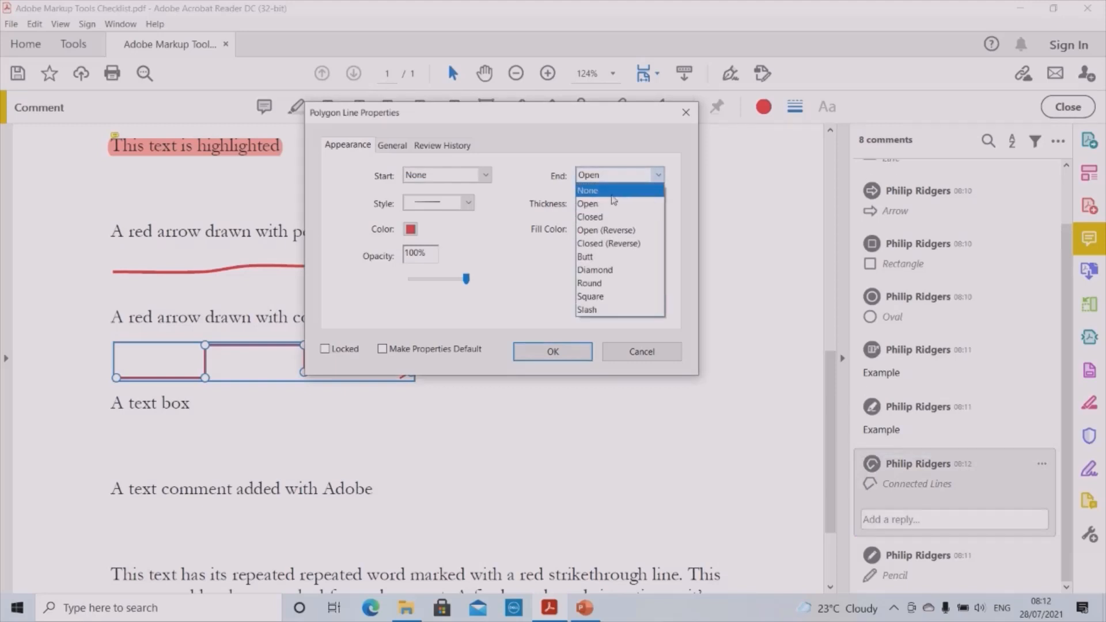
click(610, 193)
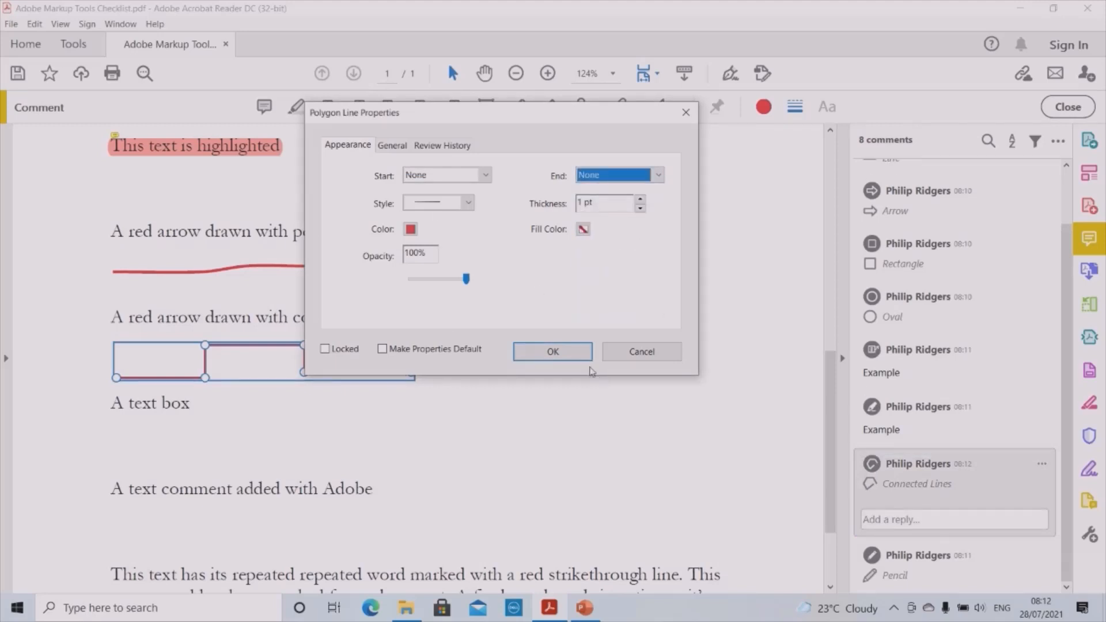
click(577, 352)
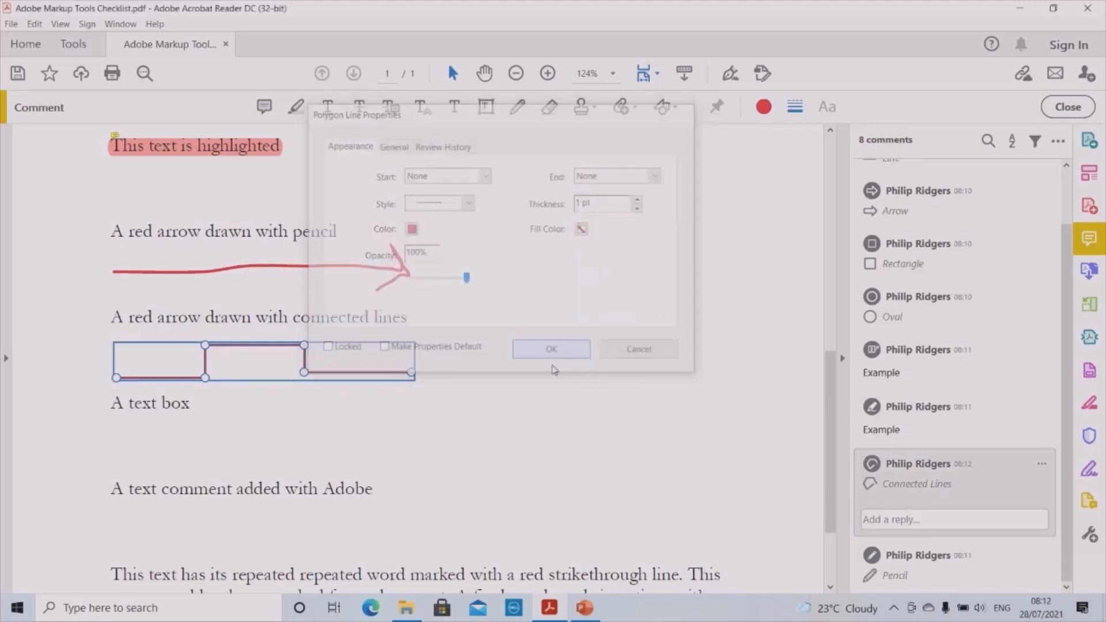
click(438, 374)
Step: Set the connected line's end style to Open so it finishes with an arrowhead
right_click(374, 373)
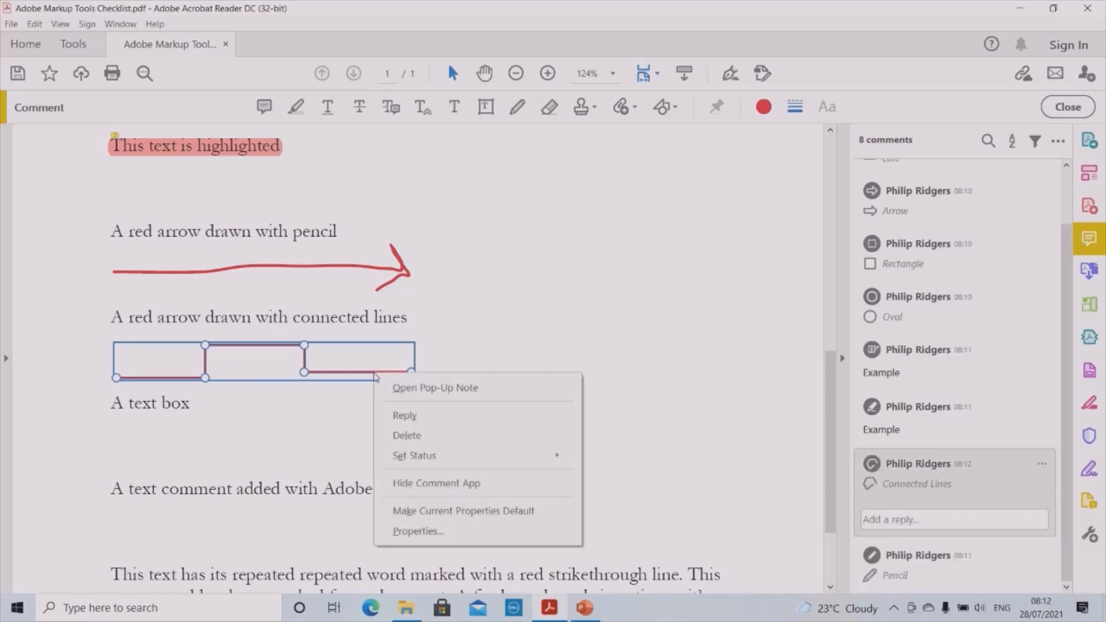
click(418, 530)
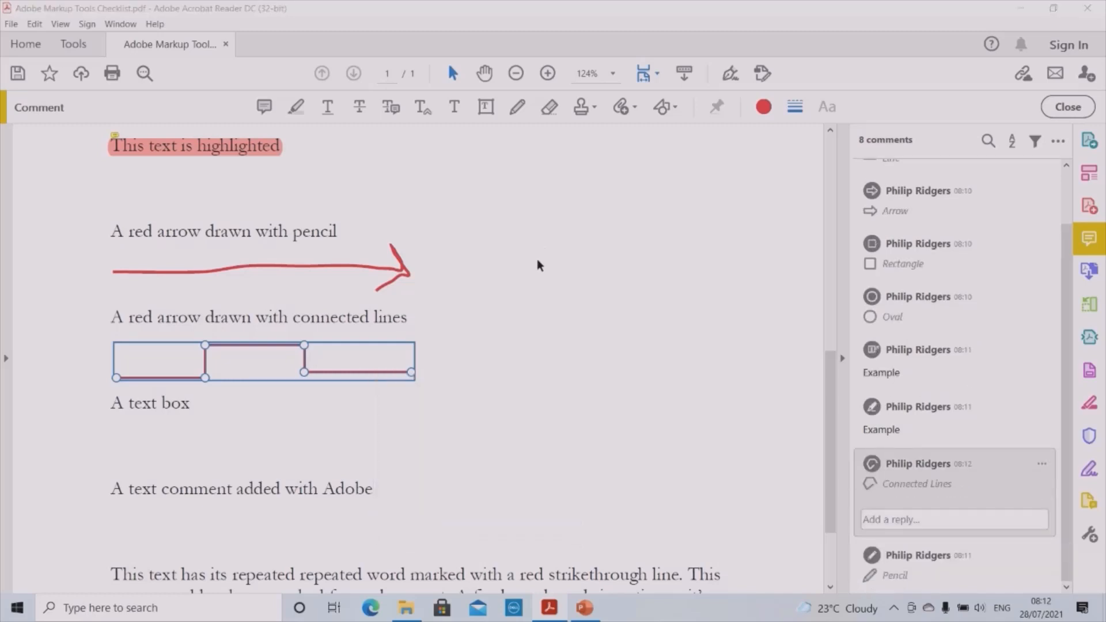
click(658, 175)
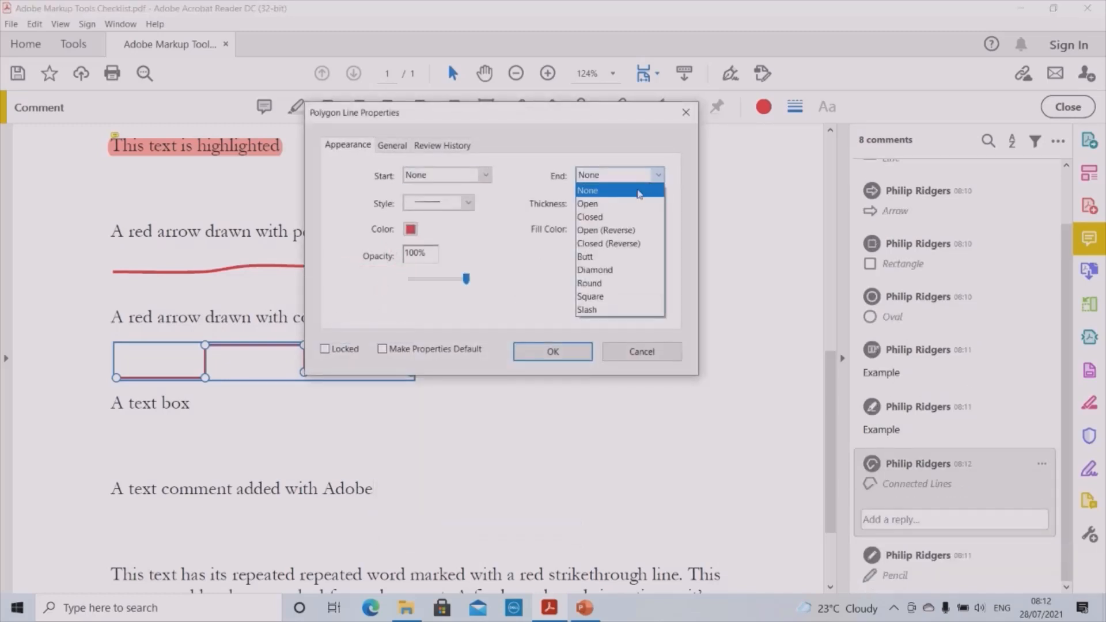
click(633, 199)
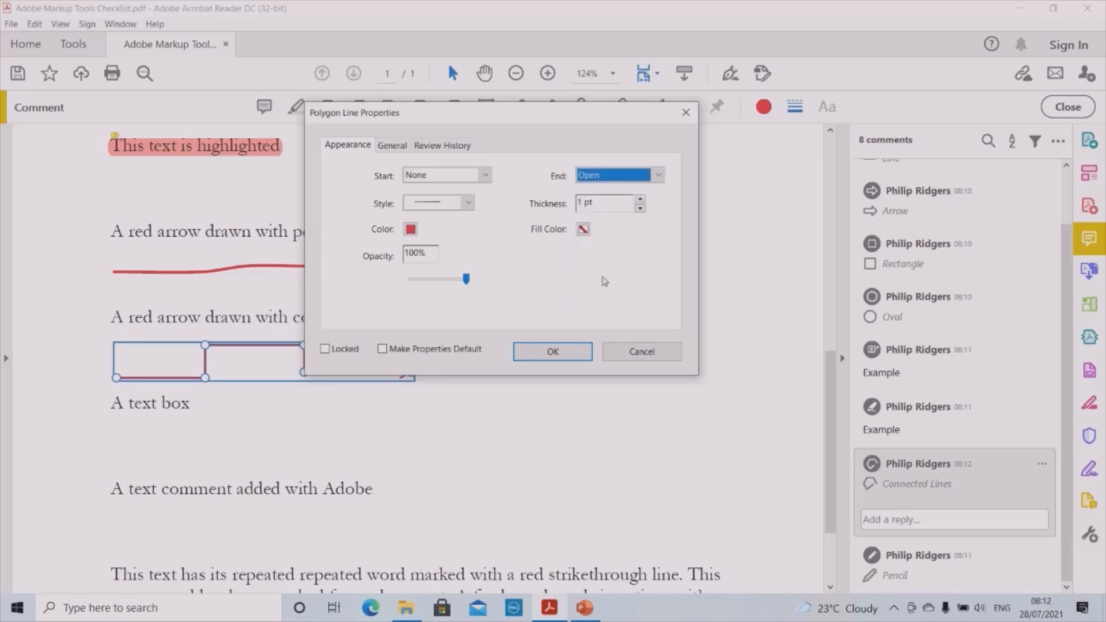
click(552, 353)
Step: Add a text box containing "Example" below the line "A text box"
scroll(495, 354, down, 3)
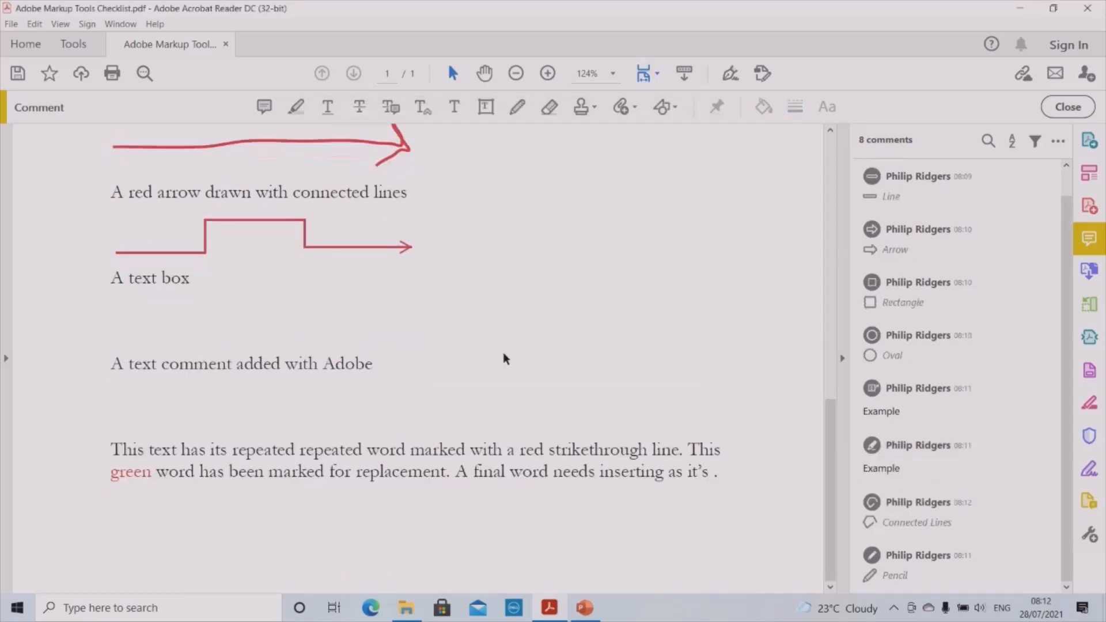
click(486, 108)
click(127, 319)
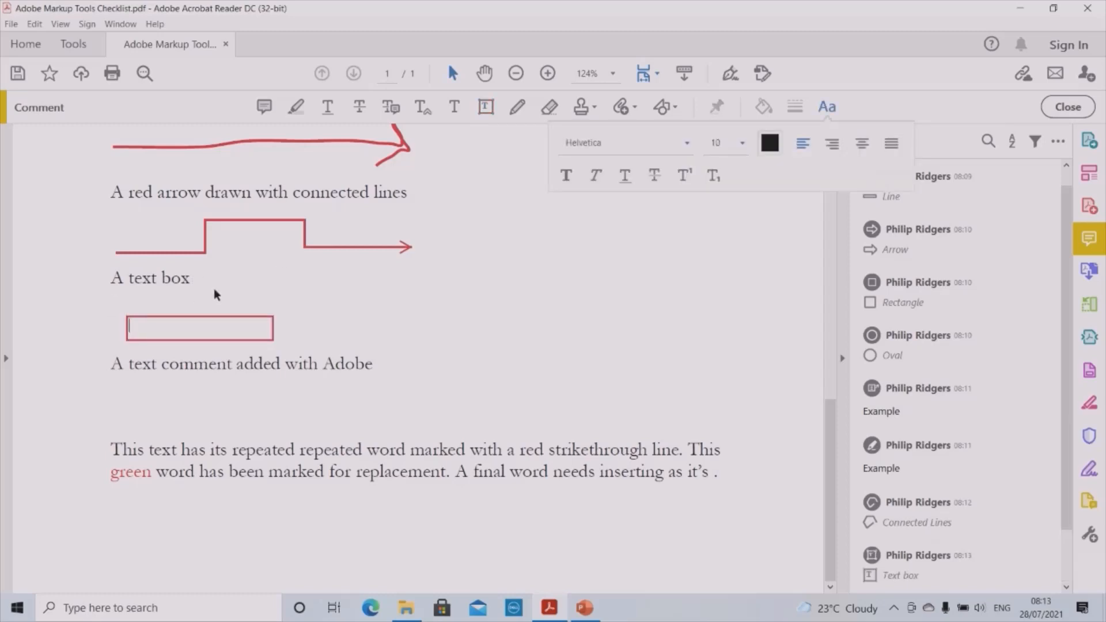
text(Example)
click(378, 311)
Step: Narrow the "Example" text box to fit its word and align it with the start of the line "A text box"
click(194, 331)
drag(274, 327, 145, 309)
click(239, 298)
click(241, 307)
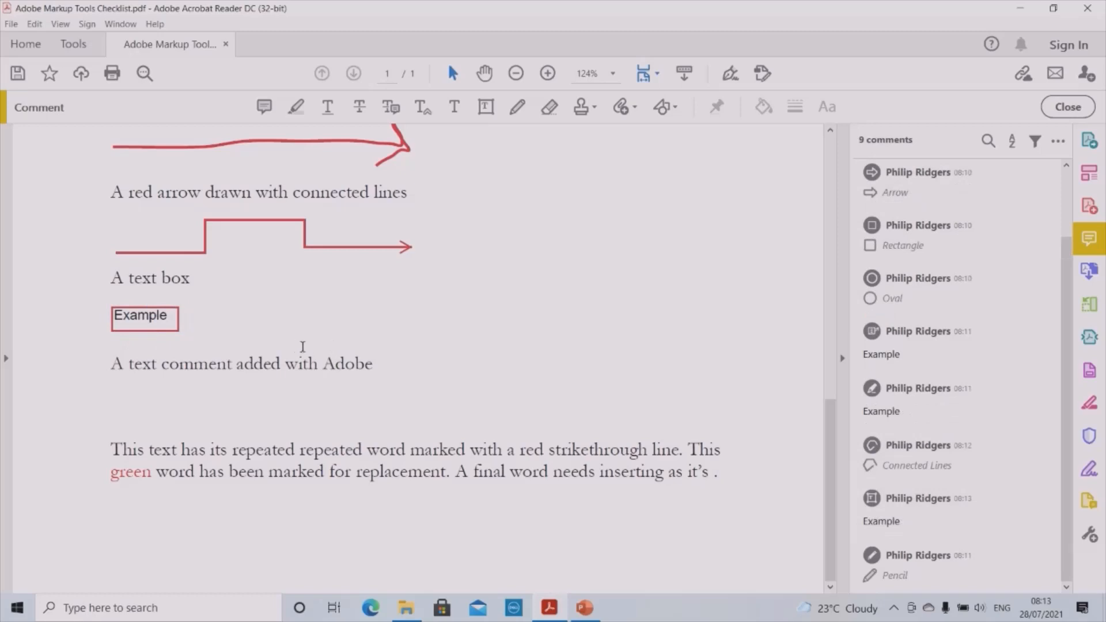
Step: Add the text comment "Example" below the line "A text comment added with Adobe"
click(454, 108)
click(122, 400)
text(Example)
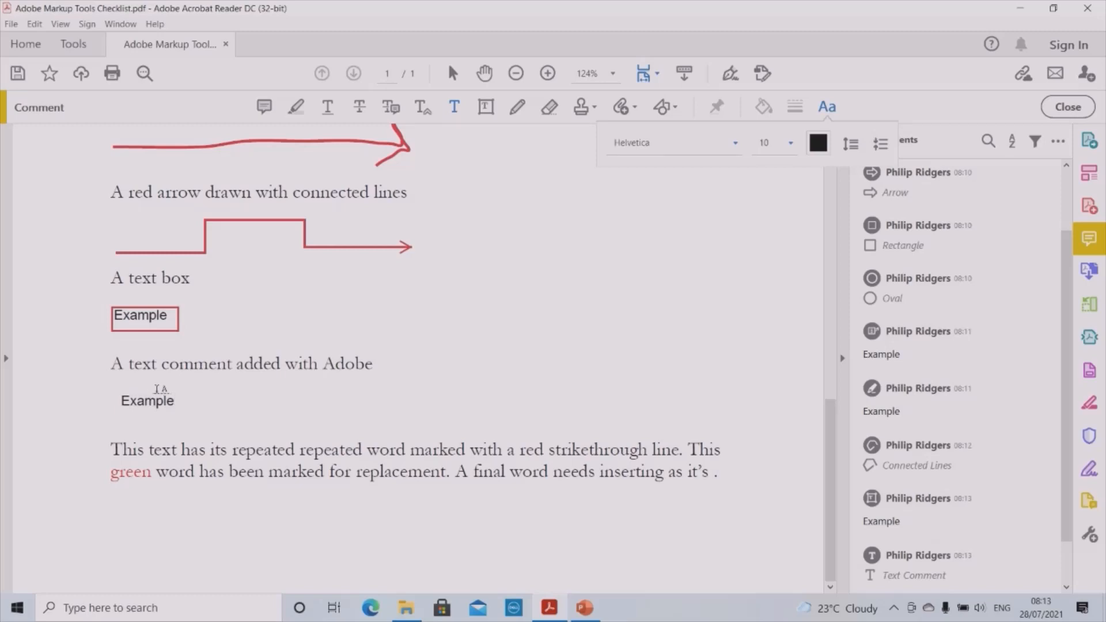
click(273, 415)
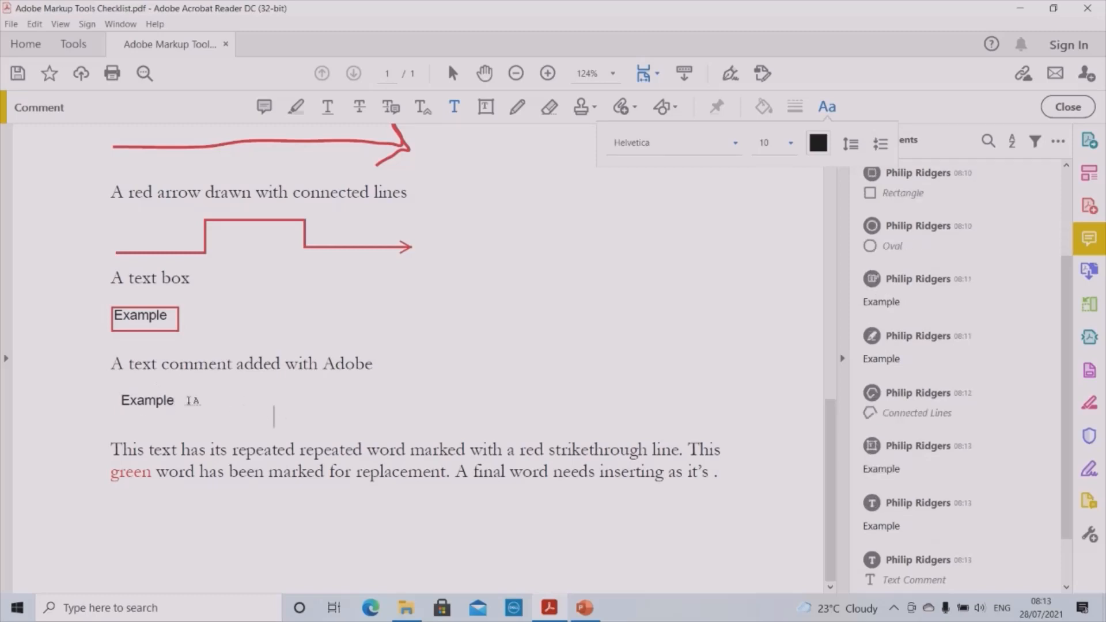
click(252, 398)
Step: Move the "Example" text comment slightly left to align it with the line above, and deselect it
click(151, 401)
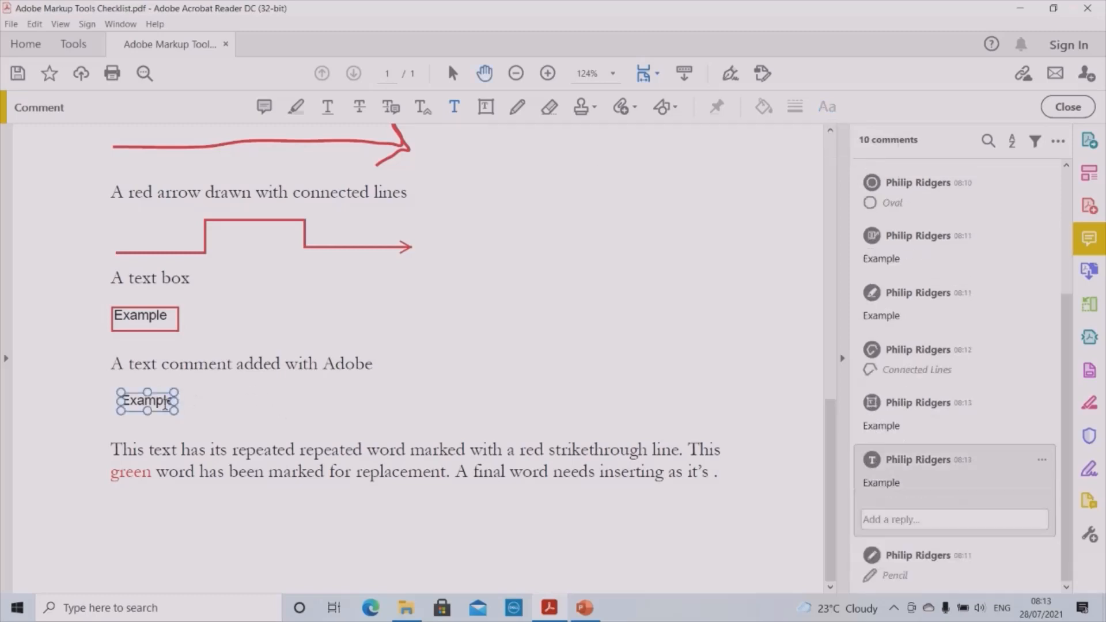
click(284, 399)
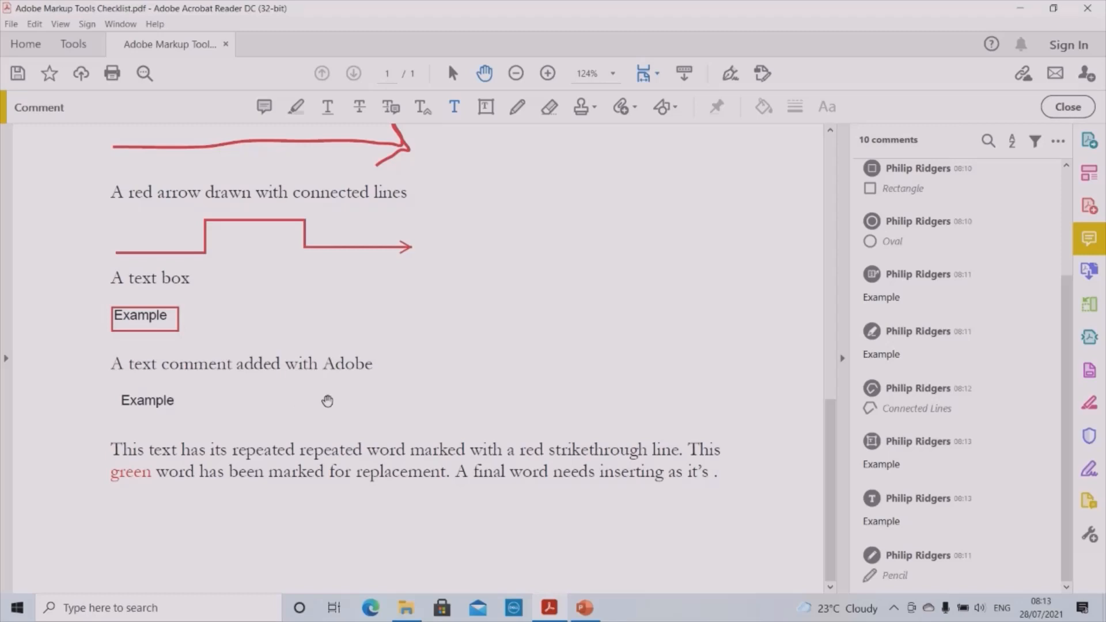
mouse_move(164, 407)
mouse_down()
mouse_move(186, 393)
mouse_move(152, 407)
mouse_up()
click(225, 412)
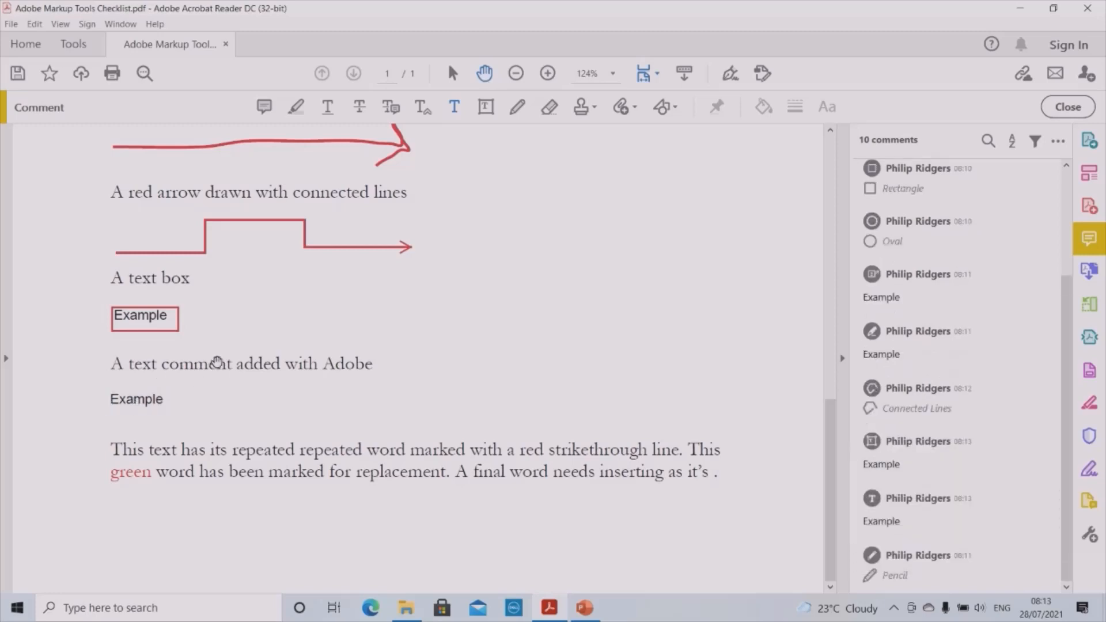
Step: Mark the second "repeated" in the last paragraph with a red strikethrough line
drag(301, 362, 302, 414)
scroll(303, 414, down, 2)
click(366, 440)
key(ctrl+shift+Left)
key(ctrl+shift+Left)
key(ctrl+shift+Left)
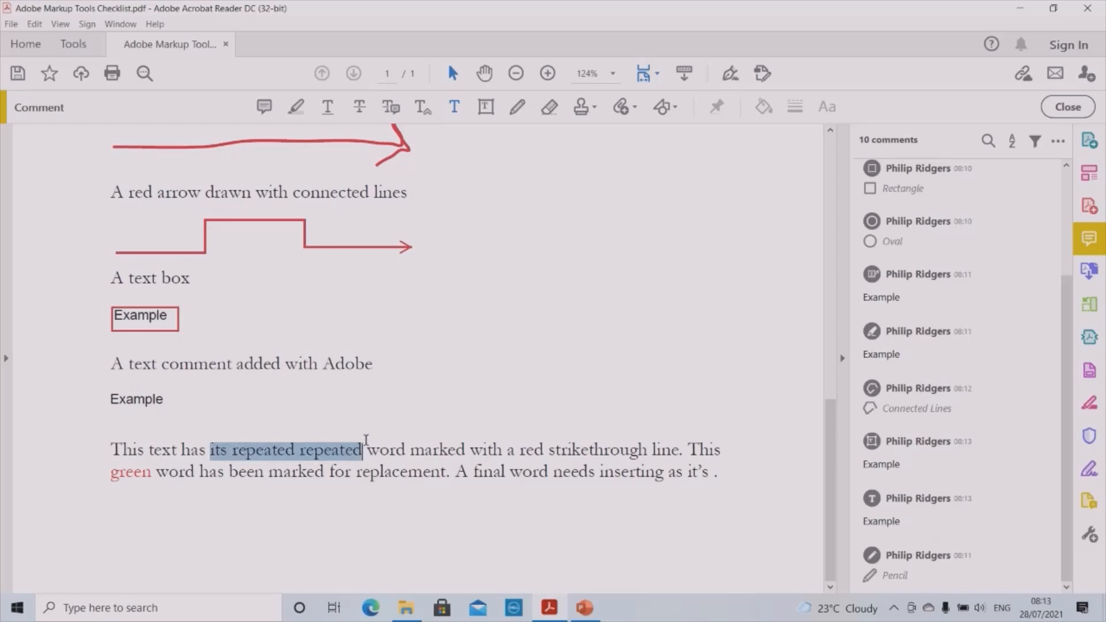
key(ctrl+shift+Right)
key(ctrl+shift+Right)
key(shift+Left)
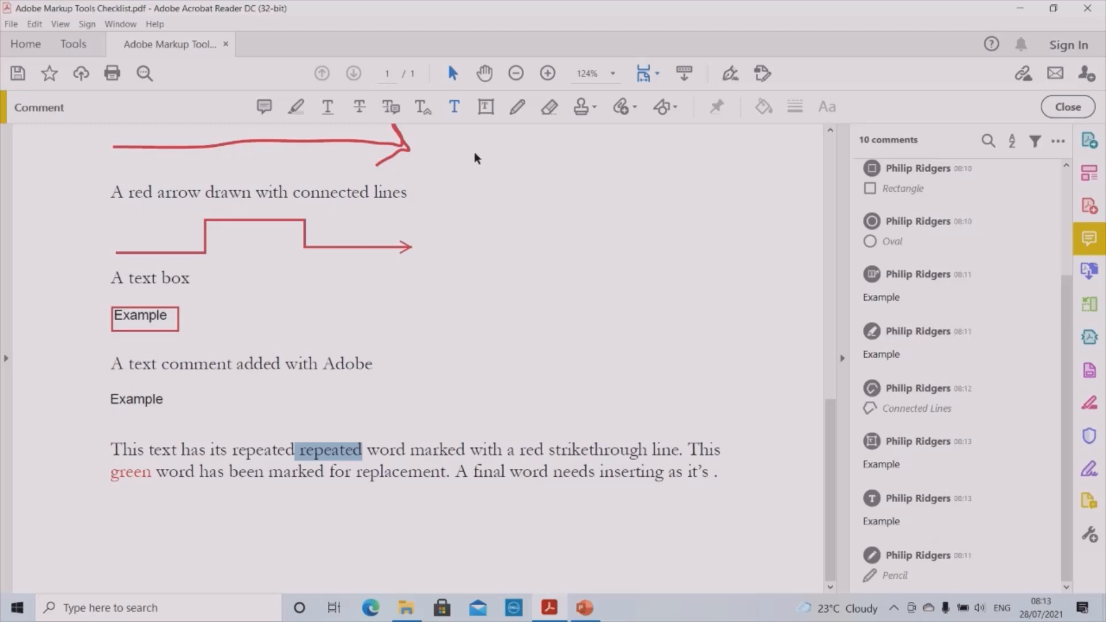
click(358, 108)
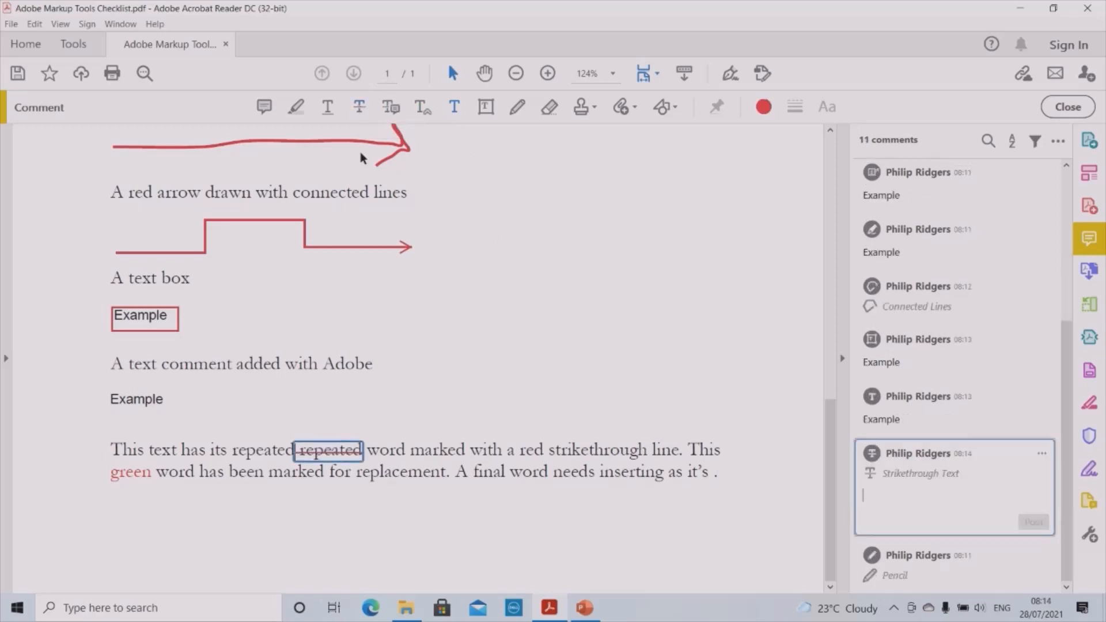
click(373, 423)
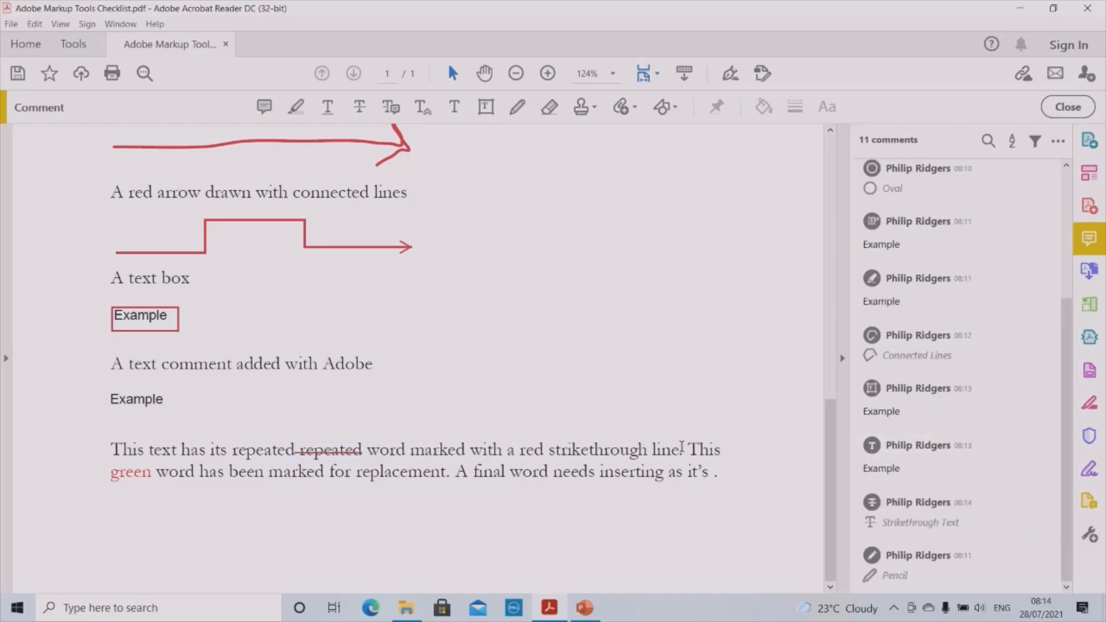
Step: Mark the word "green" in the last paragraph for replacement with "red" and post the note
click(150, 471)
key(ctrl+shift+Left)
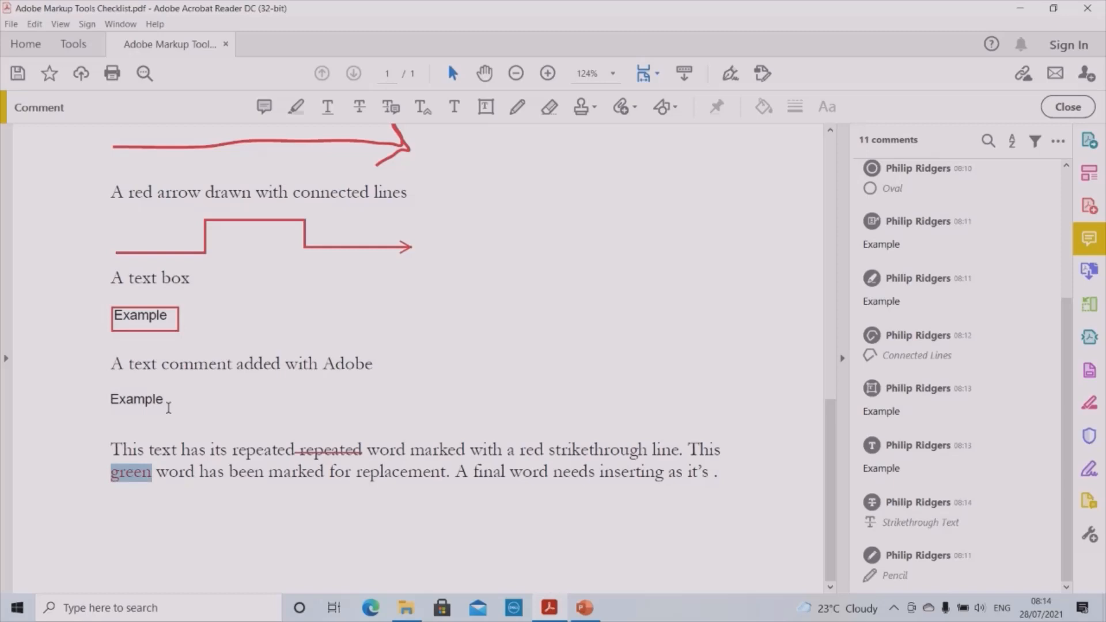
click(391, 109)
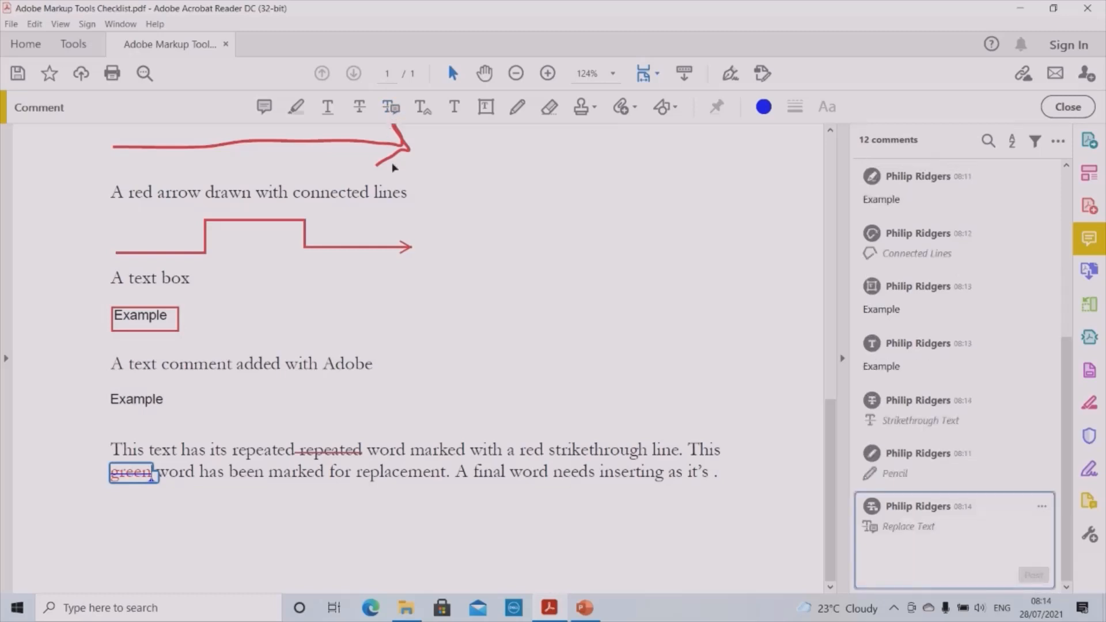
text(red)
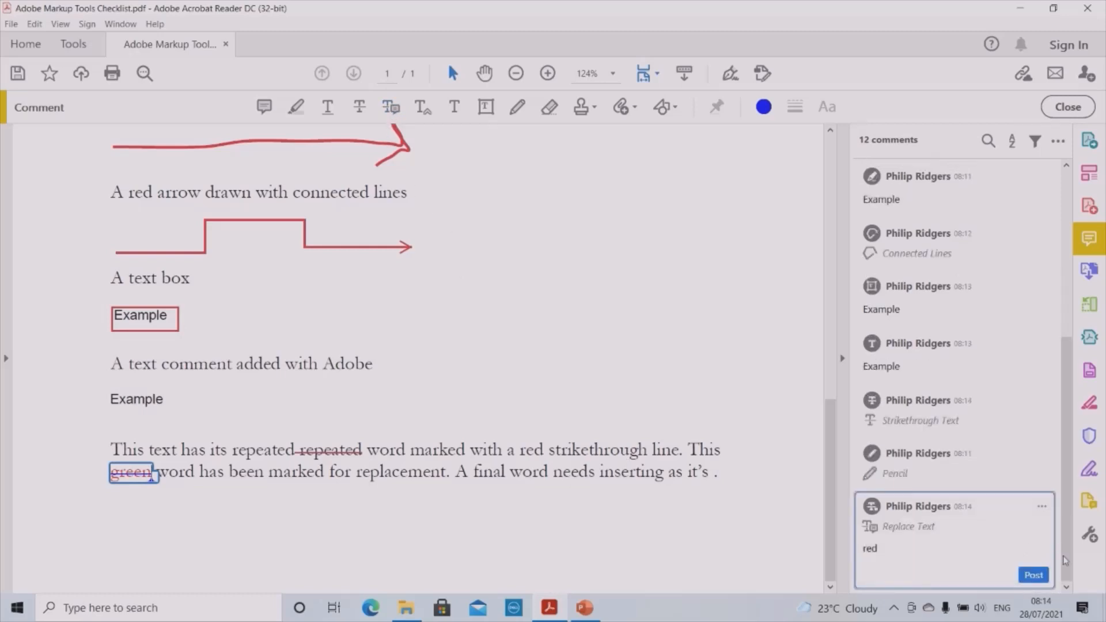
click(1034, 575)
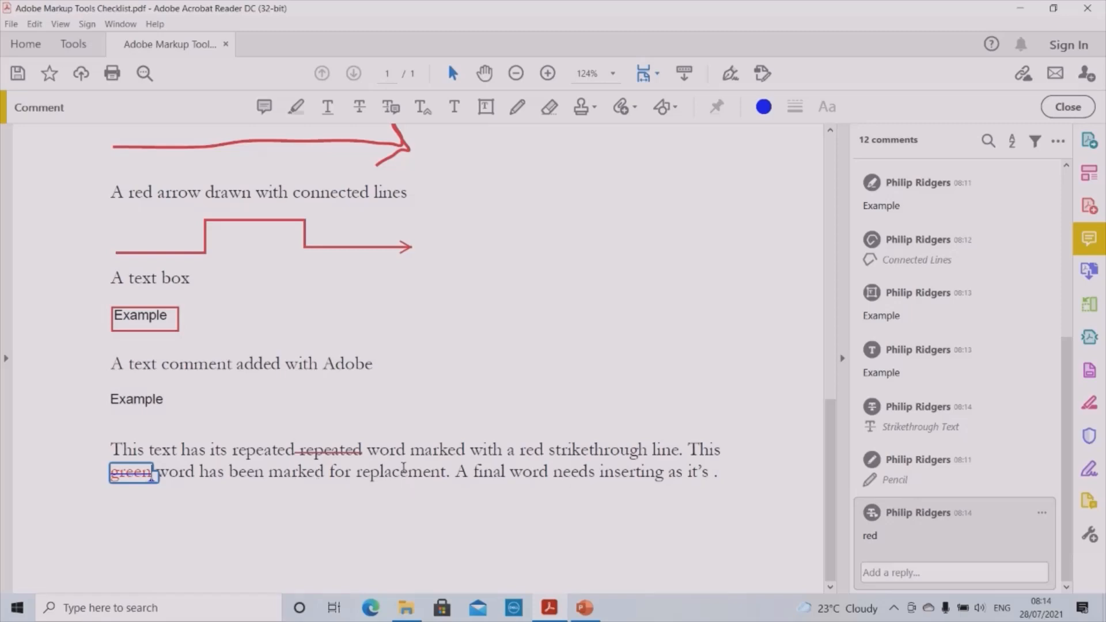
click(468, 475)
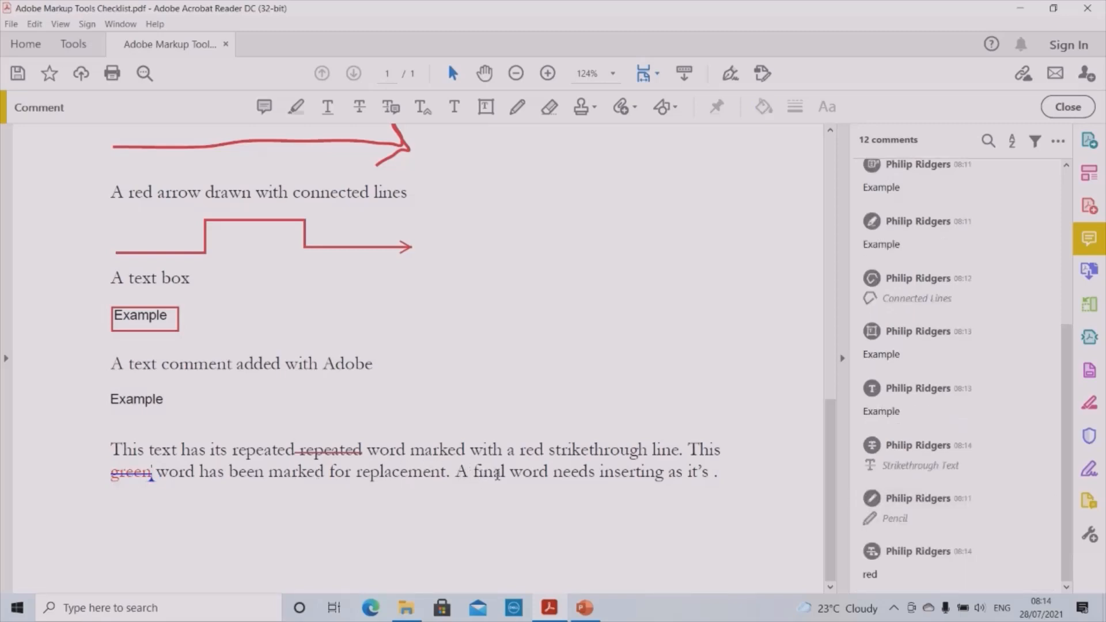
Step: Insert a text note after "it's" reading "missing" with "<make sure to retain full stop>" on a second line, and post it
click(708, 473)
click(421, 107)
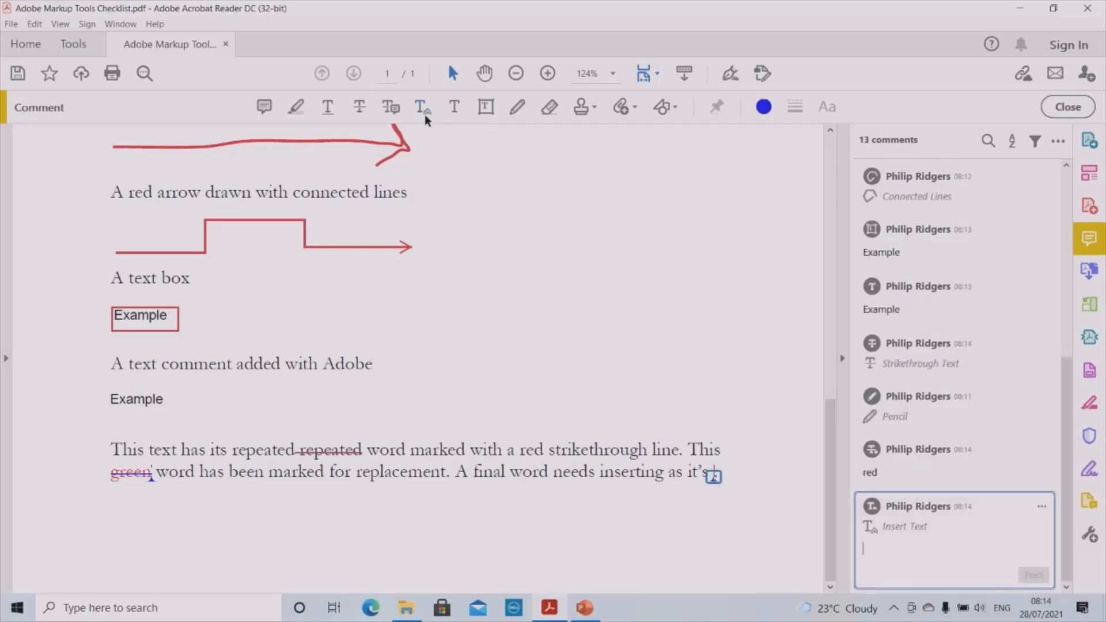
text(missing)
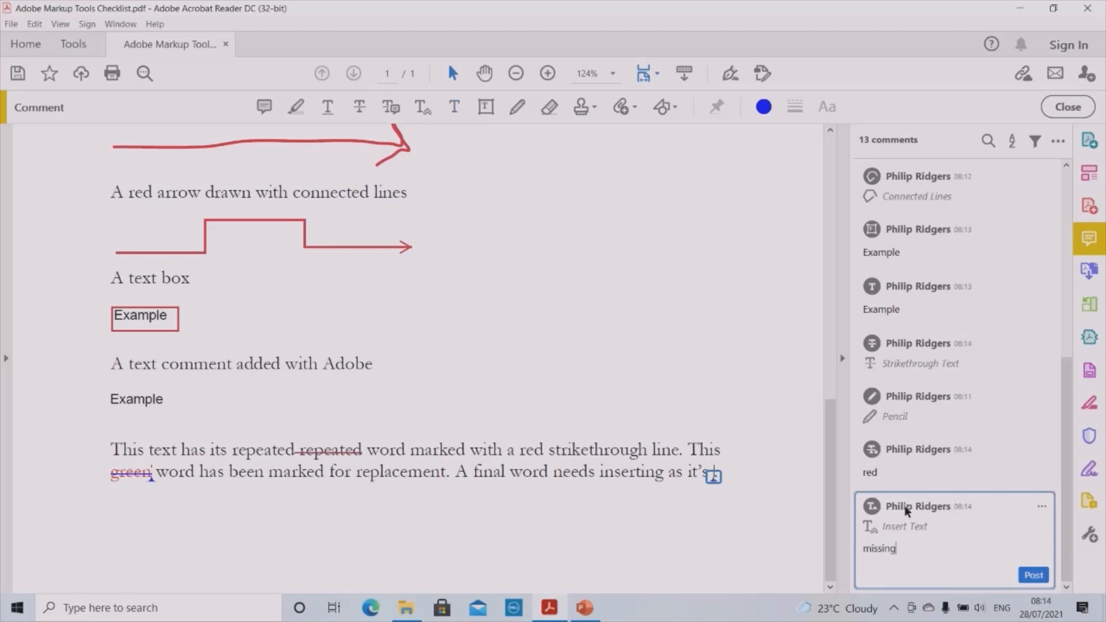
key(Return)
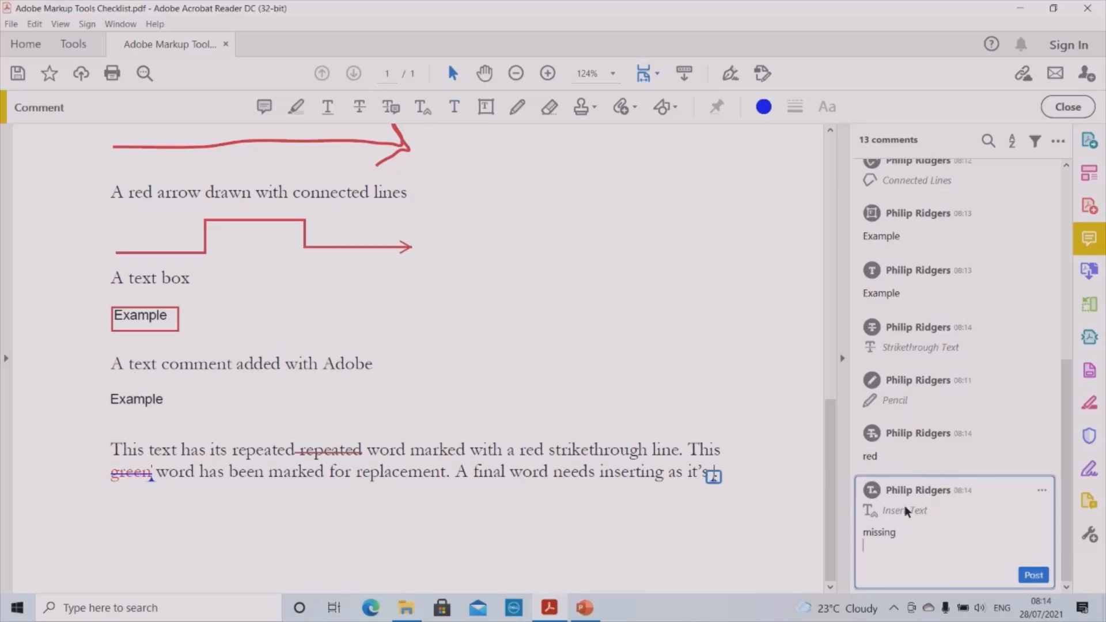
text(<make sure to retain full stop>)
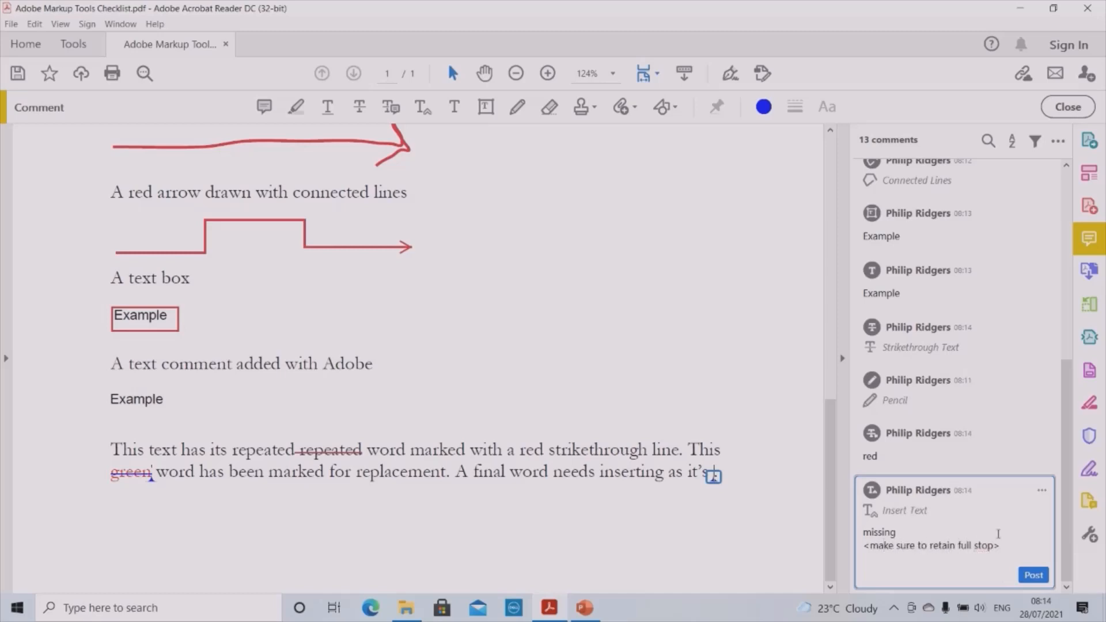
click(1030, 575)
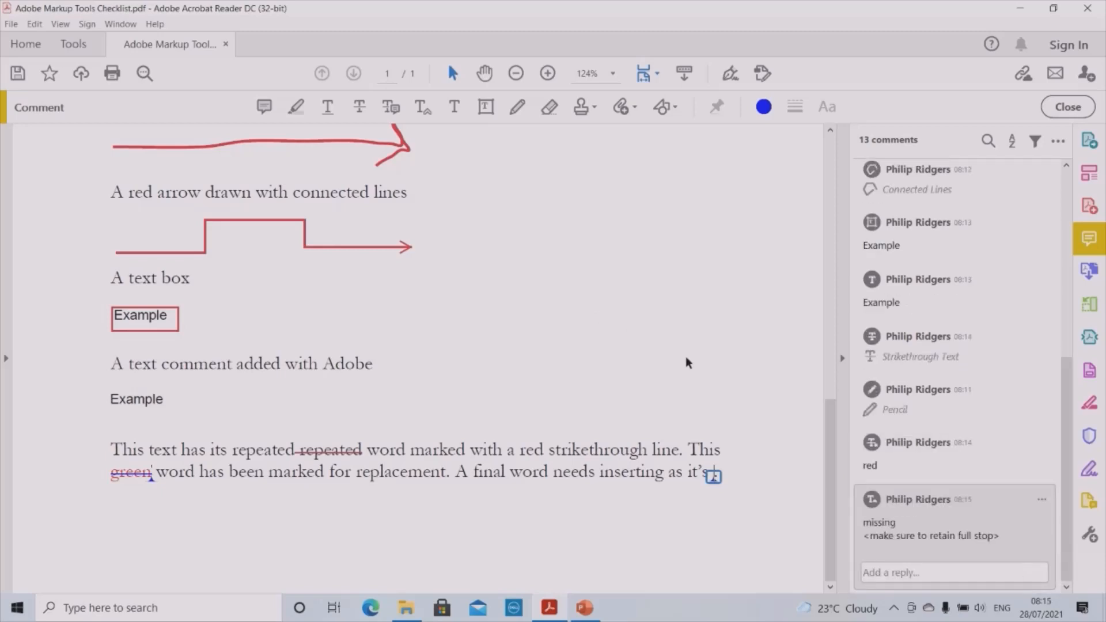
Step: Add a sticky note reading "Example" in the blank area beside the connected-lines arrow, and post it
click(594, 445)
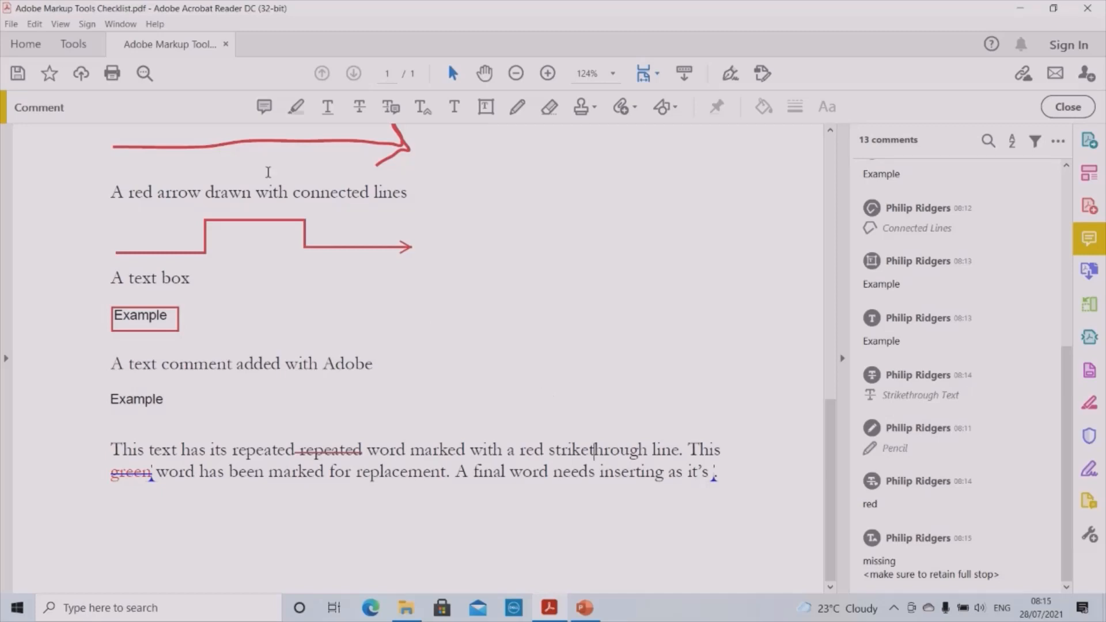
click(265, 106)
click(636, 236)
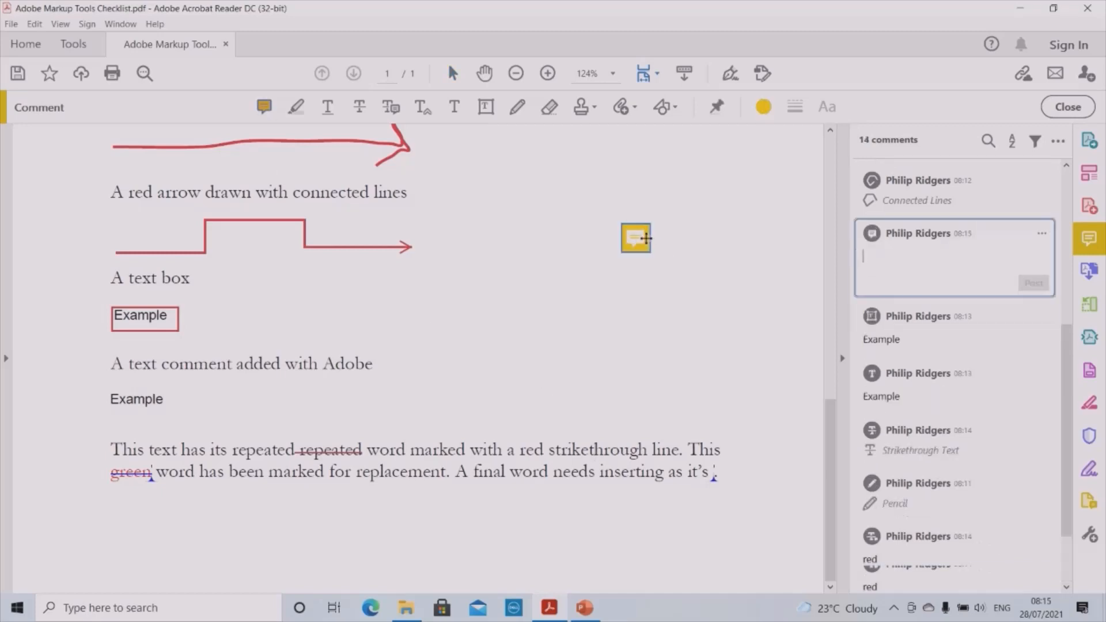
text(Example)
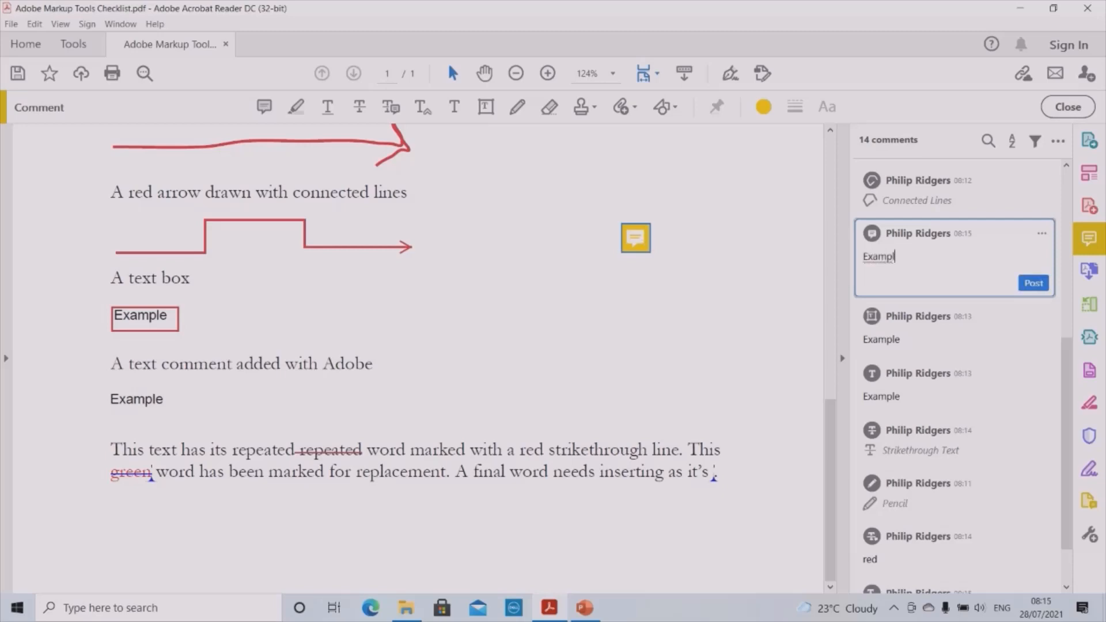
click(1034, 284)
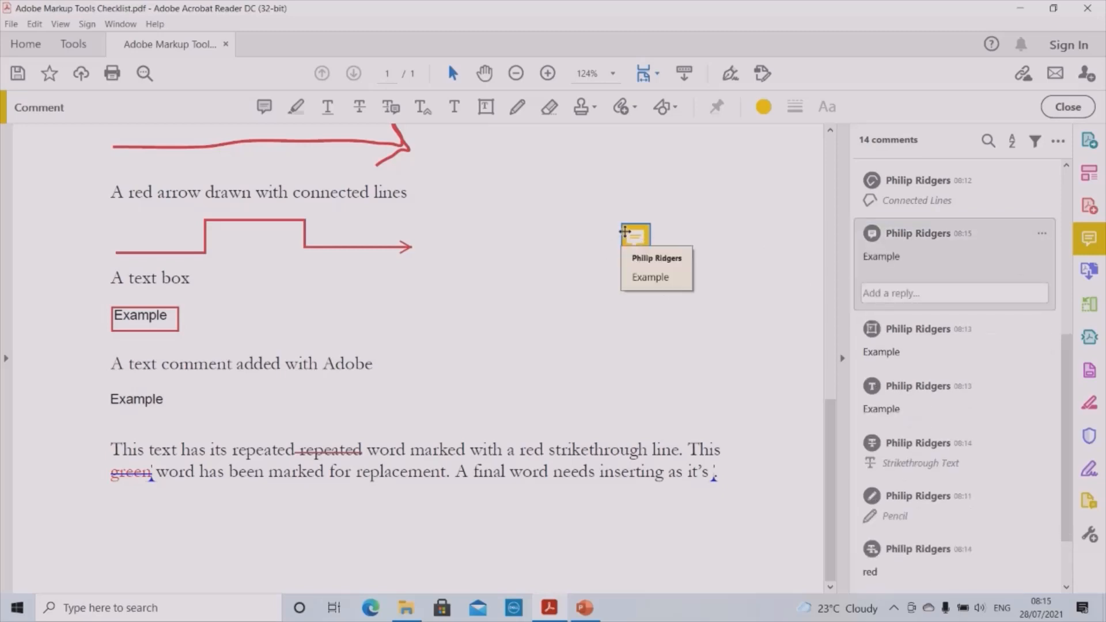
Step: Delete the "Example" sticky note beside the connected-lines arrow
key(Delete)
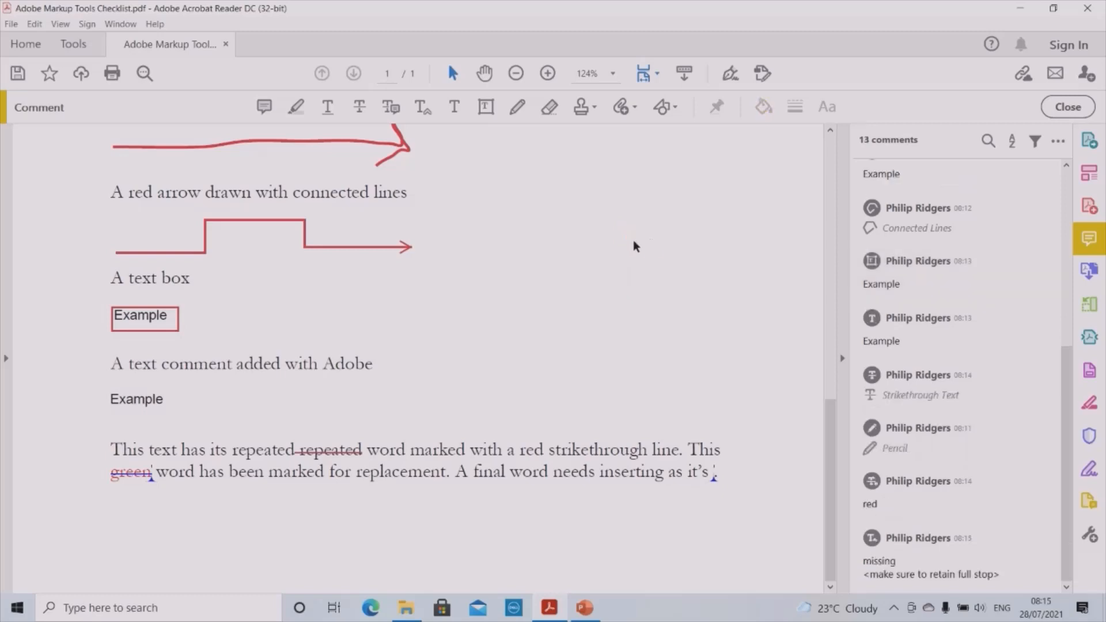
scroll(631, 258, up, 12)
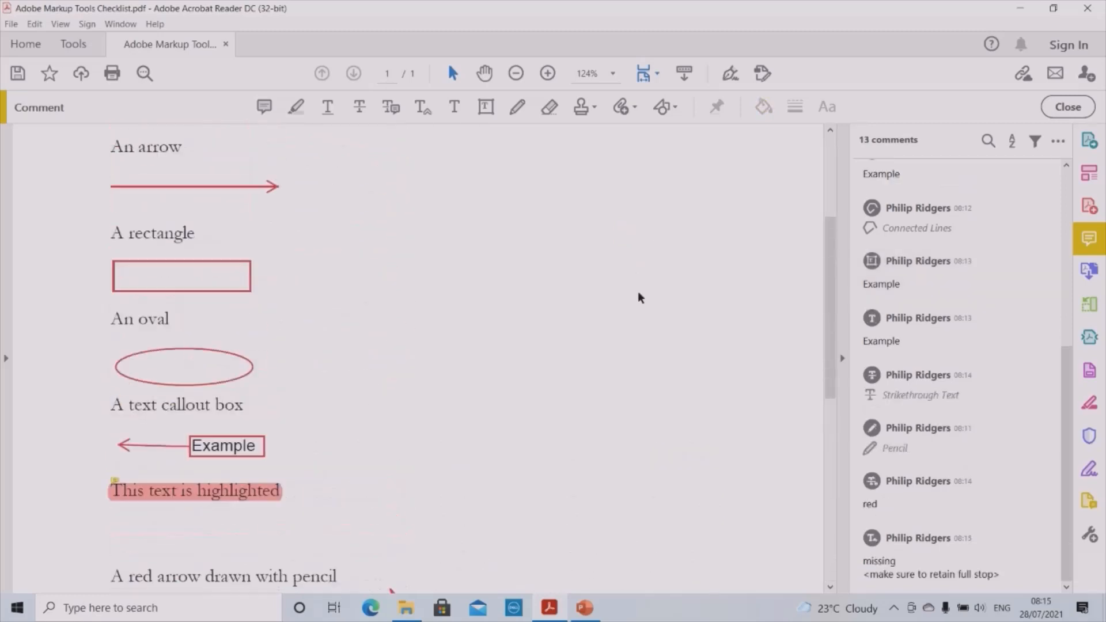